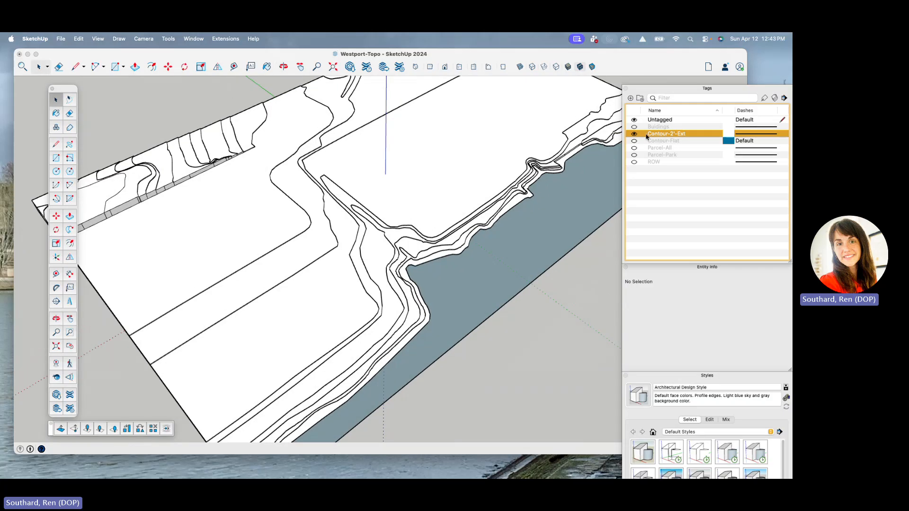
Hide the Contour-2'-Ext tag and show the Buildings tag so only the building linework is displayed.
left_click(634, 135)
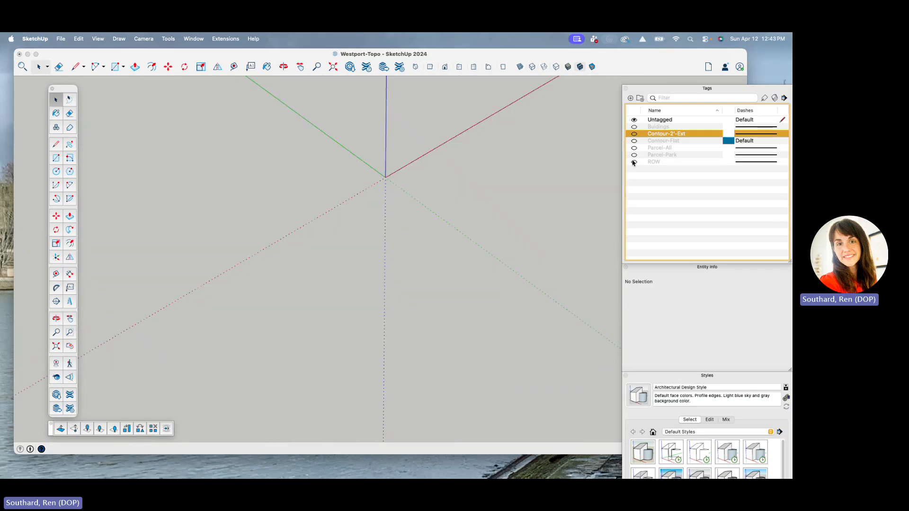
left_click(635, 127)
scroll(337, 264, "down", 4)
middle_click_drag(337, 264, 264, 262)
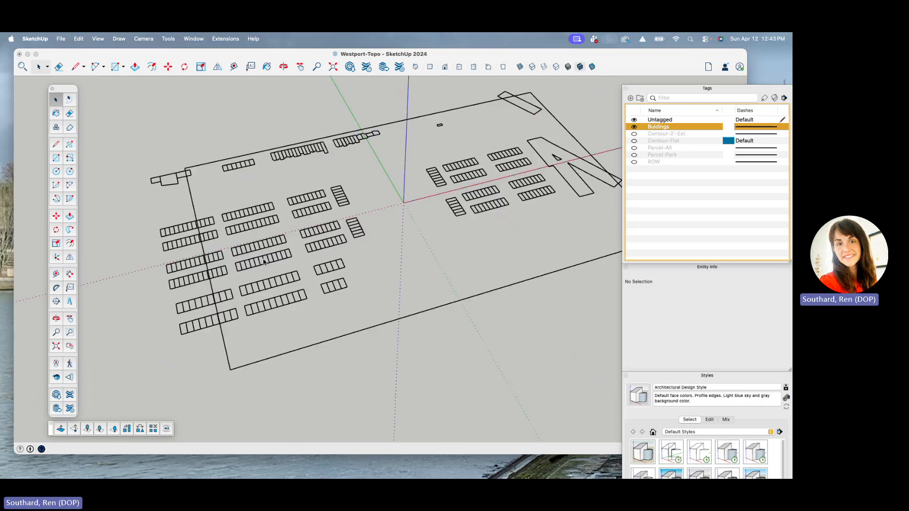
Open the building footprints group for editing and select one footprint edge in its row houses.
left_click(190, 192)
double_click(190, 192)
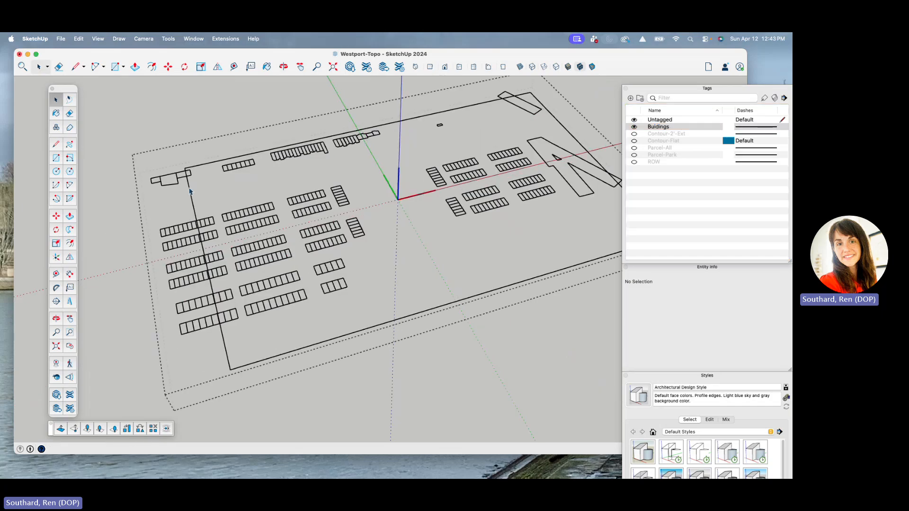
scroll(212, 257, "down", 1)
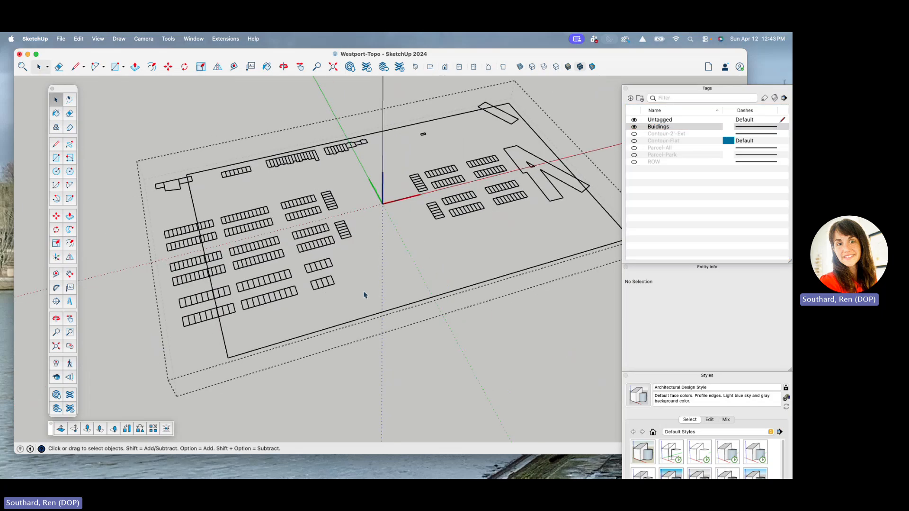
left_click(260, 286)
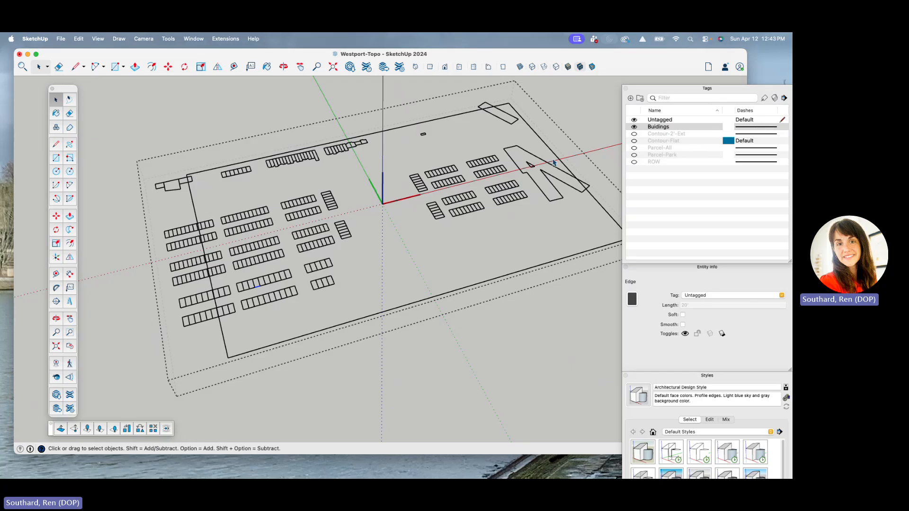
scroll(509, 286, "down", 1)
middle_click_drag(316, 274, 156, 132)
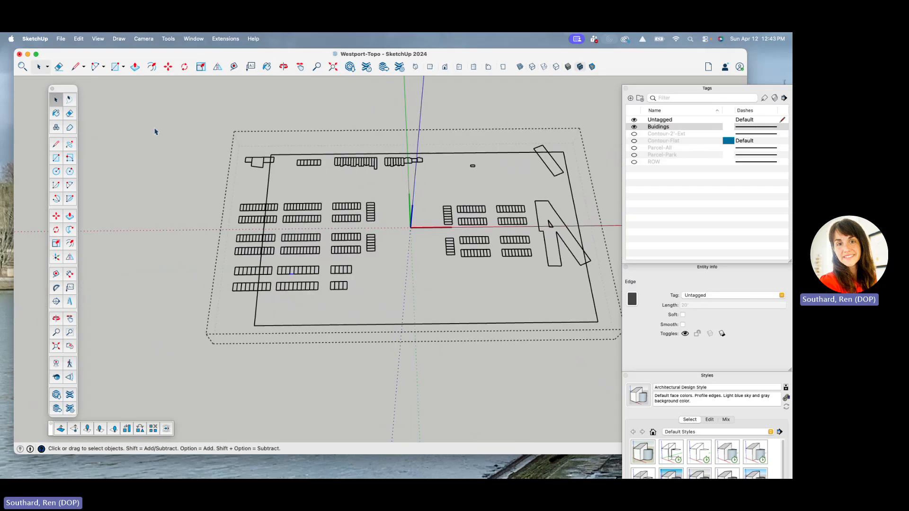
Draw a rectangle over the site boundary outline between its opposite corners to fill the footprints with faces.
left_click(114, 67)
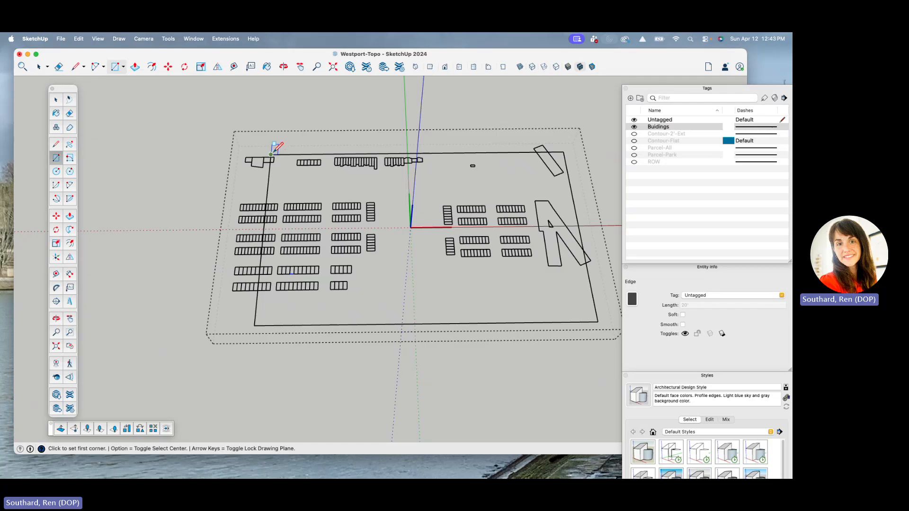
left_click(271, 154)
scroll(271, 154, "down", 1)
left_click(535, 280)
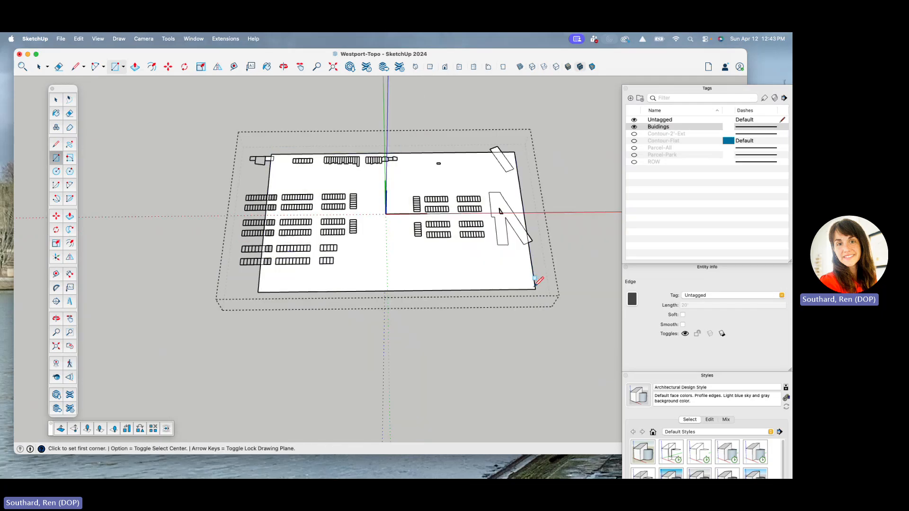
Erase the footprint edges just outside the western boundary line where it crosses the northernmost row of units.
scroll(294, 227, "up", 4)
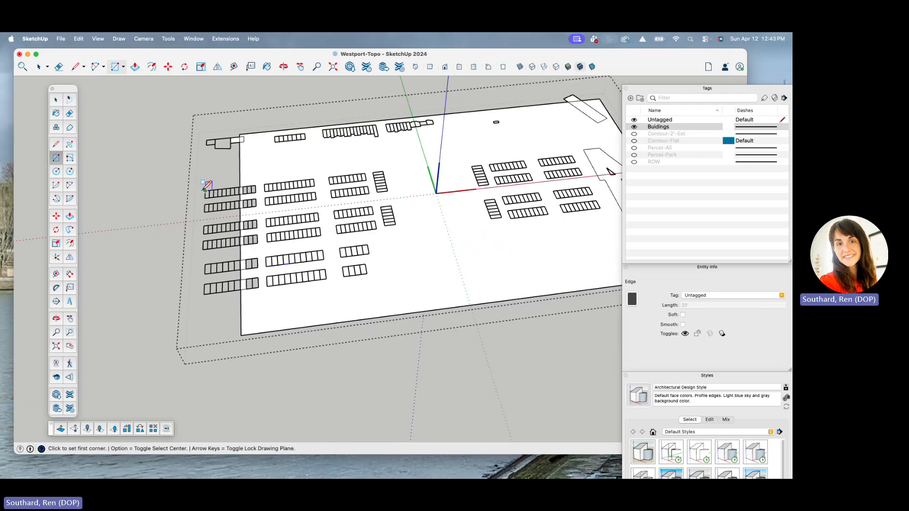
scroll(216, 194, "up", 5)
scroll(215, 194, "up", 2)
scroll(283, 239, "down", 3)
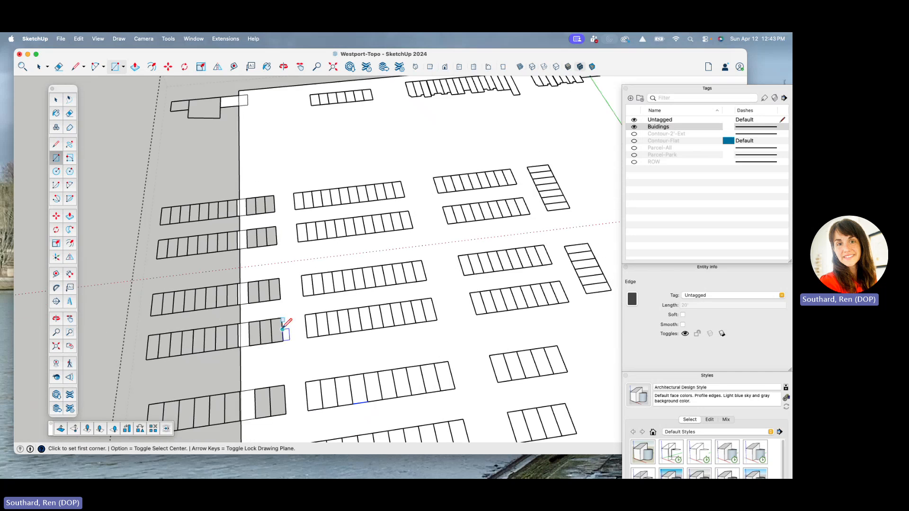
middle_click_drag(251, 143, 265, 156)
scroll(263, 152, "up", 5)
scroll(260, 152, "up", 6)
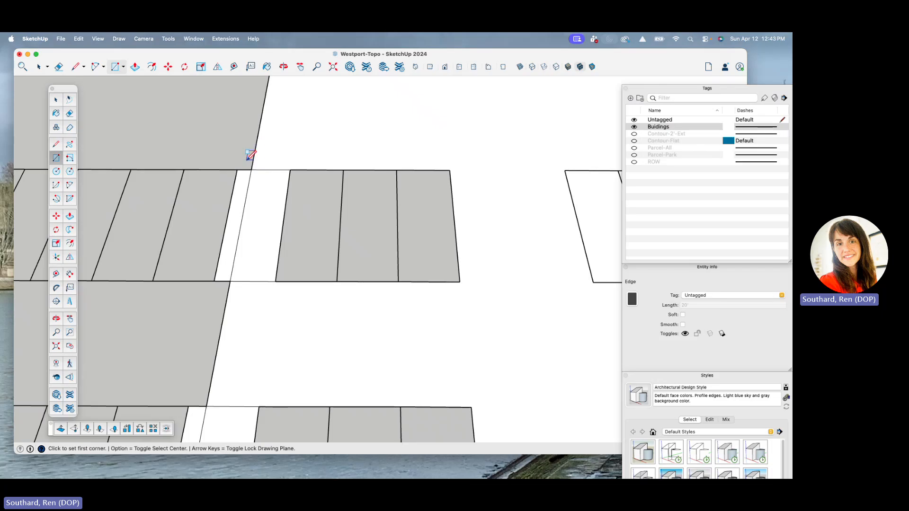
key("e")
left_click(242, 169)
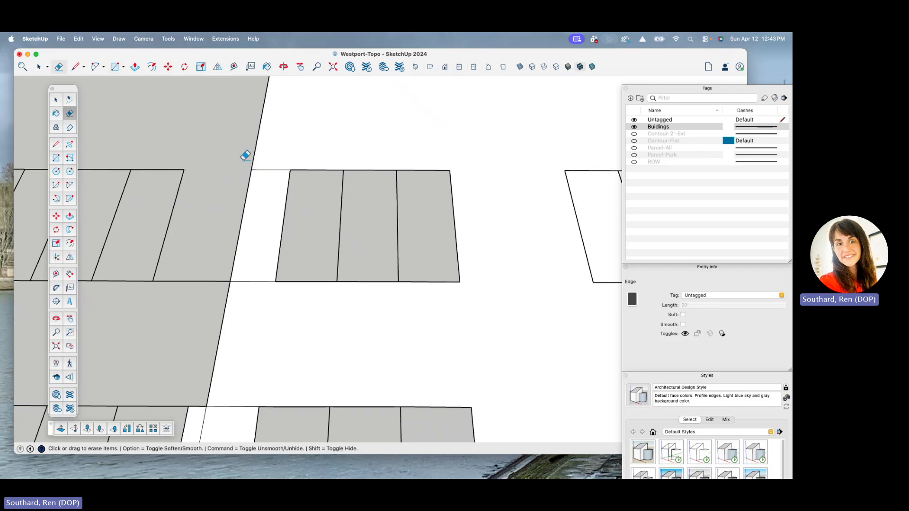
scroll(238, 119, "down", 4)
left_click(221, 226)
scroll(227, 192, "down", 3)
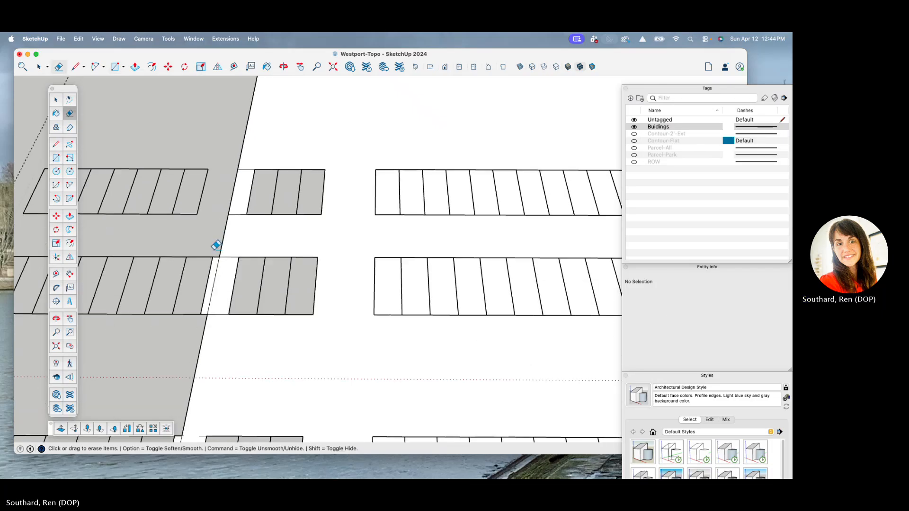
Erase the edges of the boundary-crossing units in the second, third and fourth rows, just outside the western boundary line.
scroll(205, 163, "down", 3)
scroll(198, 237, "up", 8)
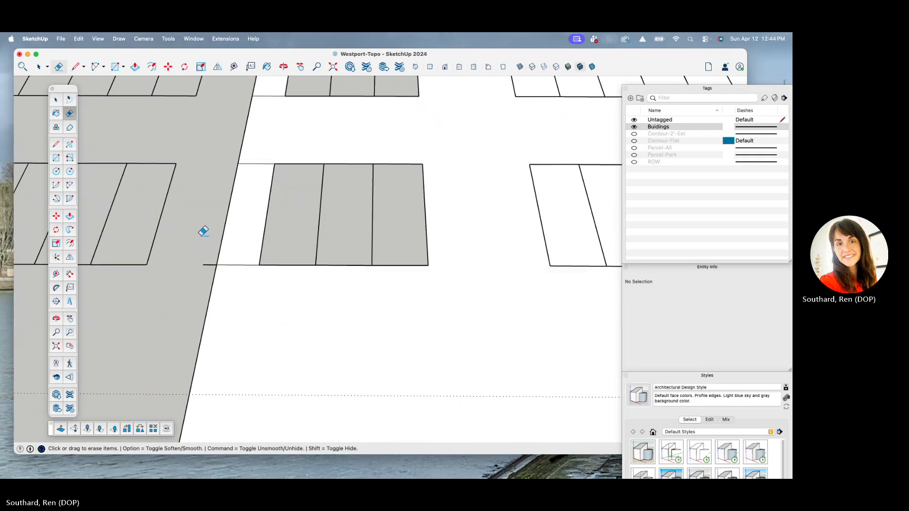
scroll(208, 190, "down", 7)
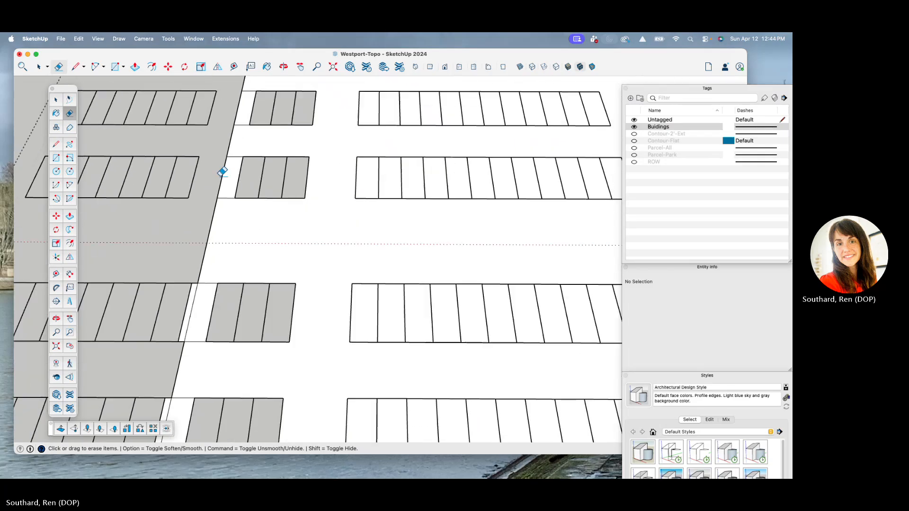
scroll(205, 238, "down", 4)
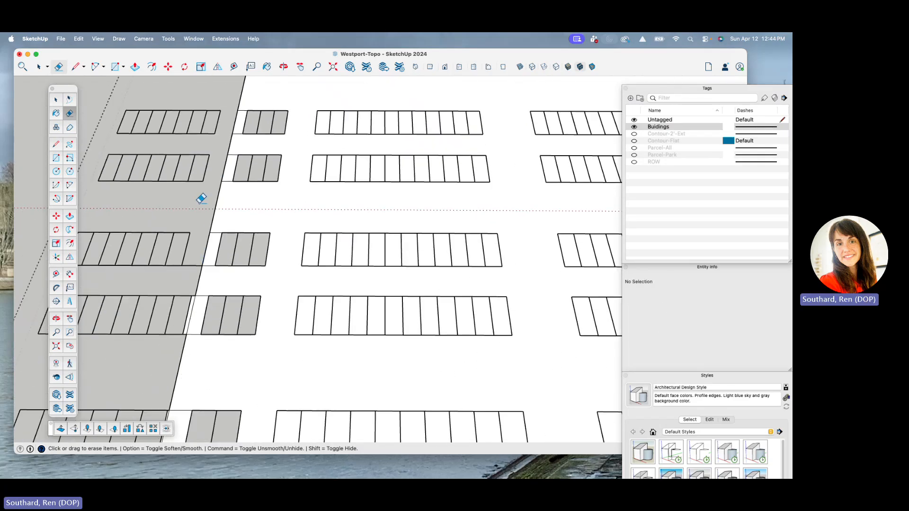
scroll(192, 239, "down", 4)
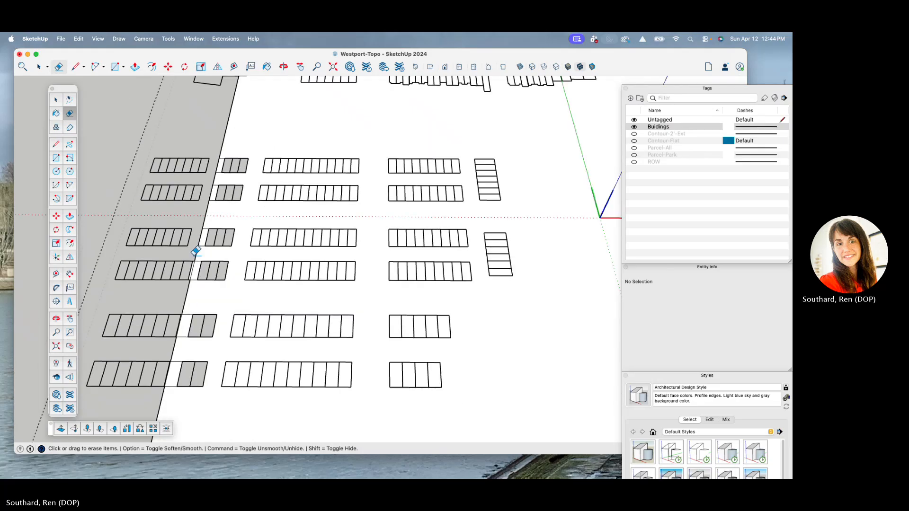
Erase the leftover edge stubs sticking out past the western boundary at the third and fourth rows.
scroll(196, 253, "up", 5)
left_click_drag(197, 256, 192, 258)
scroll(190, 220, "down", 4)
scroll(183, 258, "up", 3)
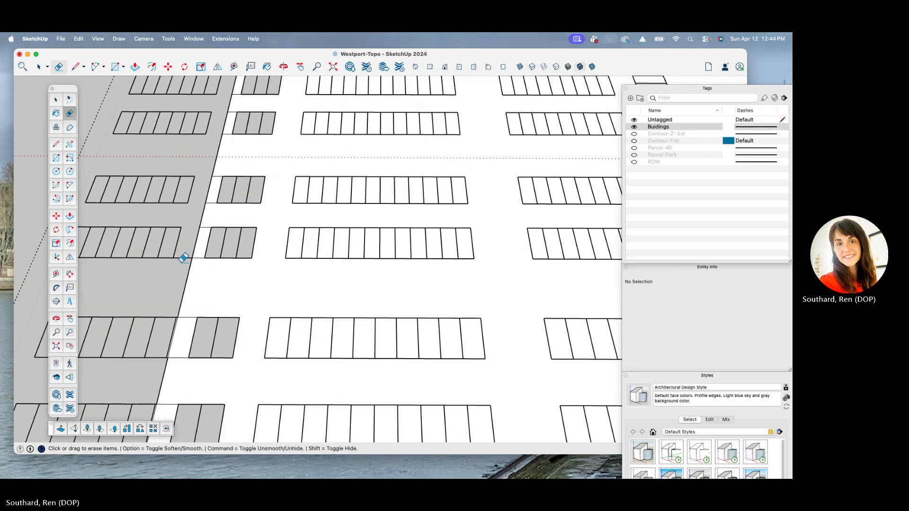
scroll(183, 252, "down", 3)
scroll(187, 253, "up", 3)
left_click(188, 256)
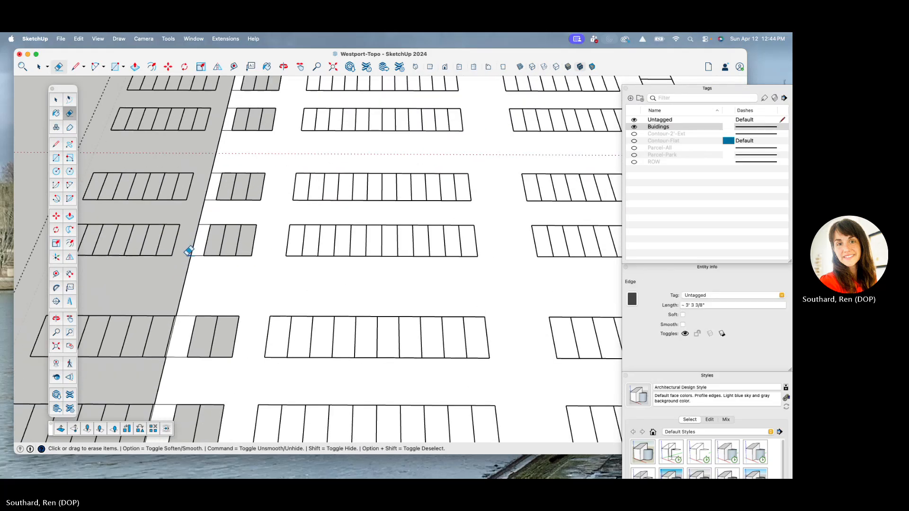
Erase the edges of the boundary-crossing units in the two southernmost rows, just outside the western boundary line.
scroll(188, 251, "down", 4)
scroll(173, 244, "up", 4)
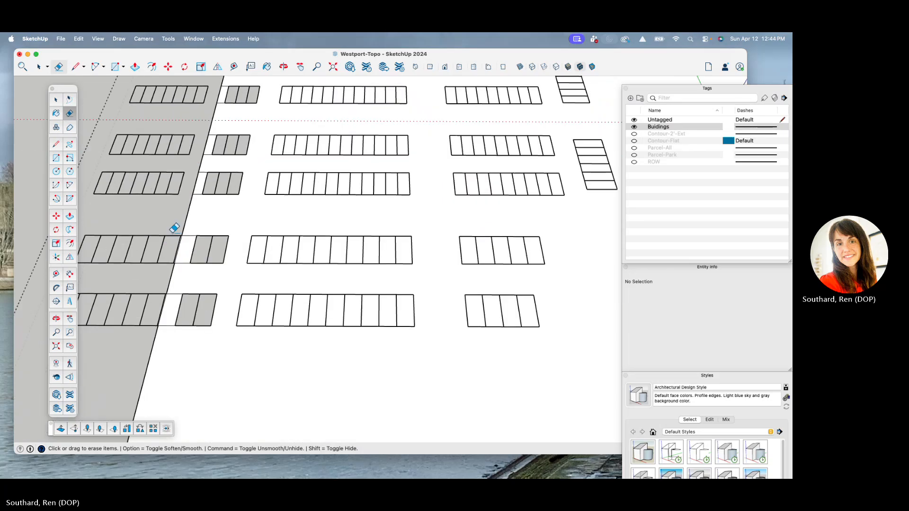
scroll(149, 336, "up", 4)
left_click(172, 318)
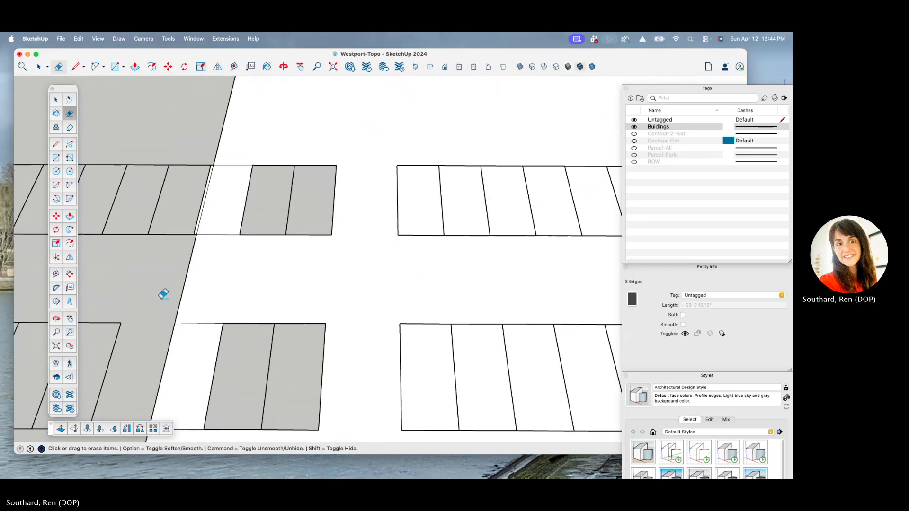
scroll(175, 228, "down", 3)
scroll(152, 341, "up", 2)
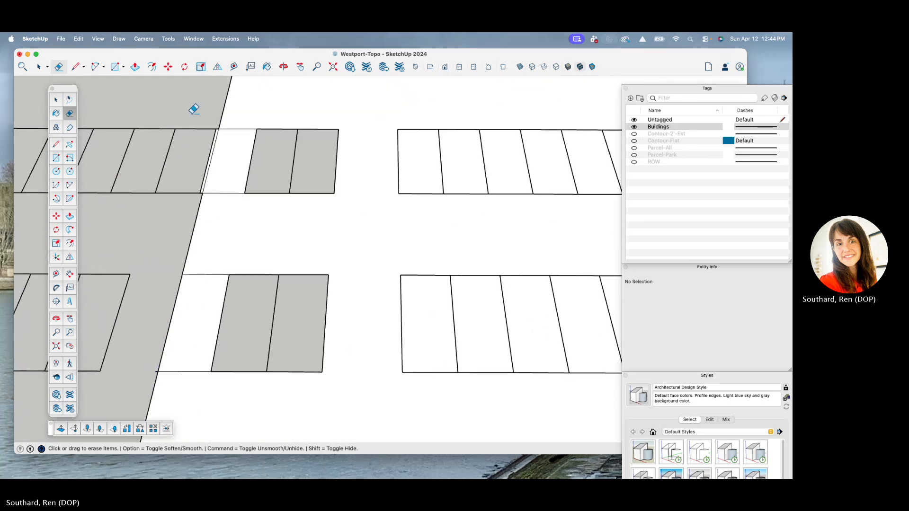
scroll(199, 156, "down", 2)
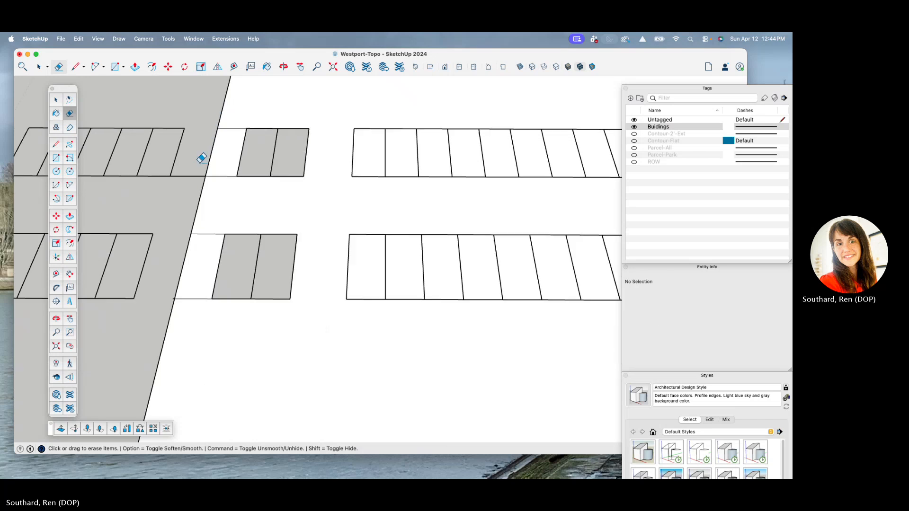
left_click(194, 178)
scroll(206, 142, "up", 3)
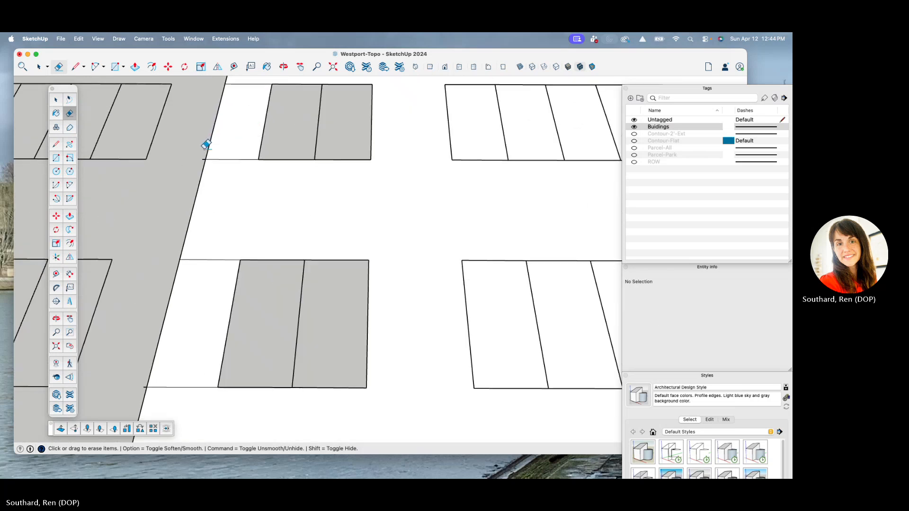
Erase the western boundary line segments between the building rows, keeping the parts that close off the cut units.
left_click_drag(203, 157, 199, 179)
scroll(164, 158, "down", 5)
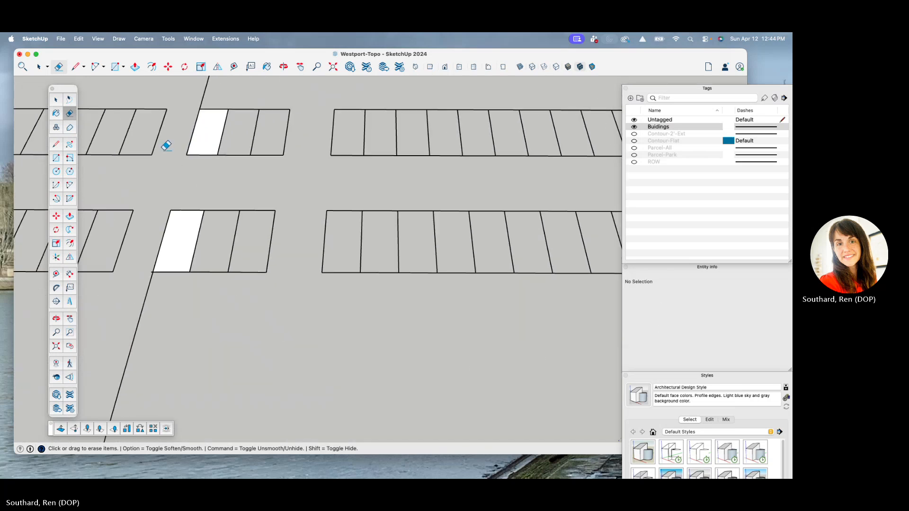
scroll(171, 213, "up", 10)
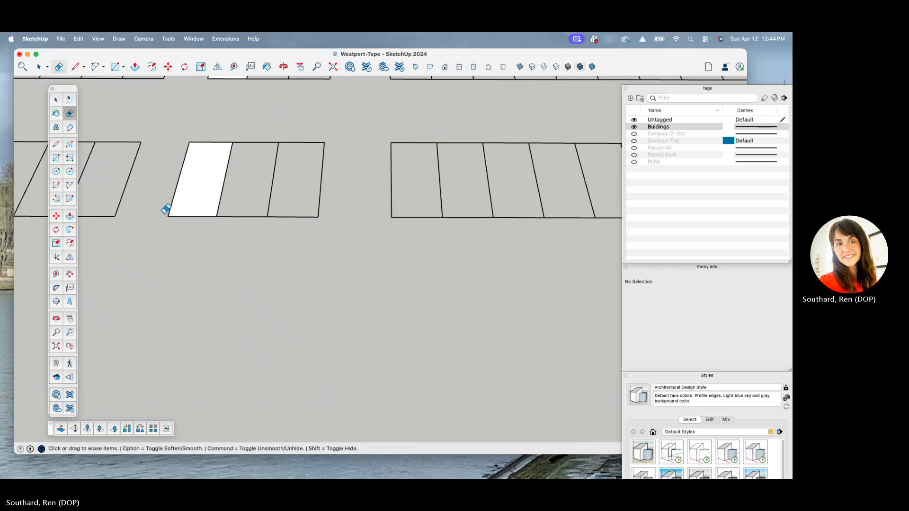
scroll(177, 213, "down", 10)
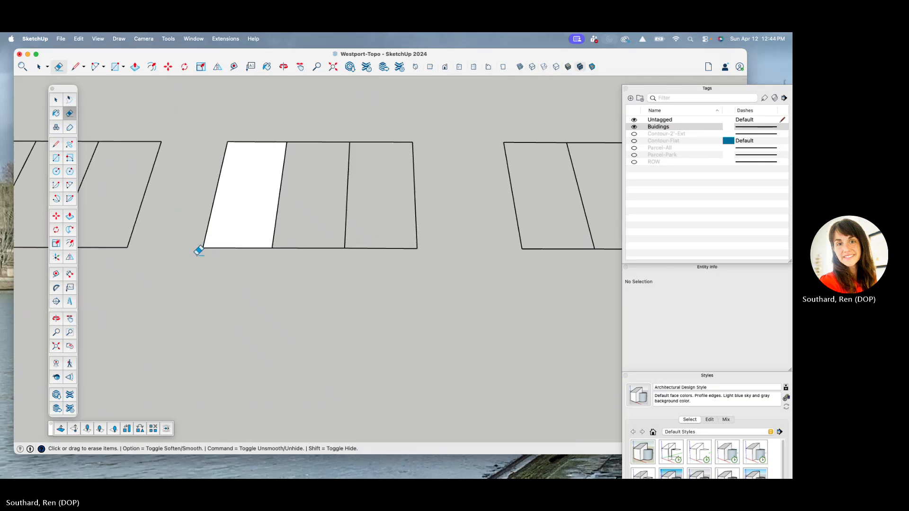
scroll(172, 250, "down", 3)
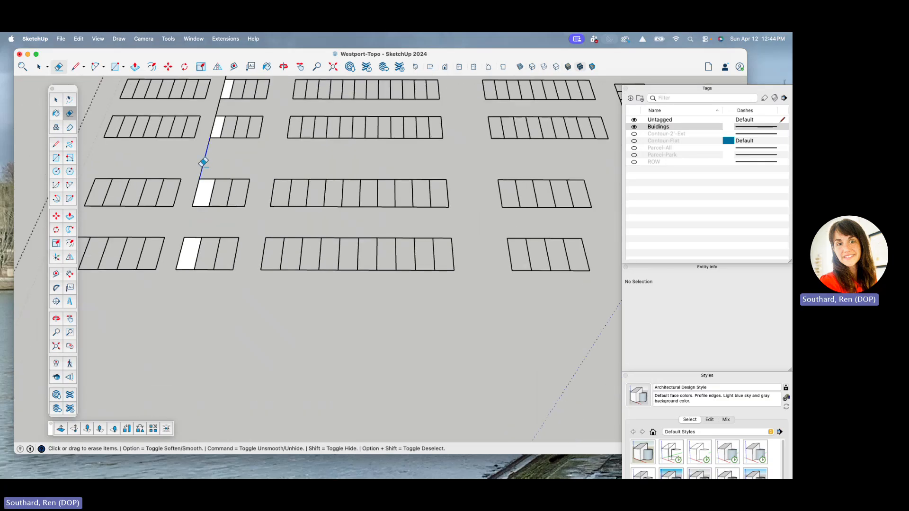
left_click(204, 161)
left_click(219, 108)
scroll(227, 121, "down", 5)
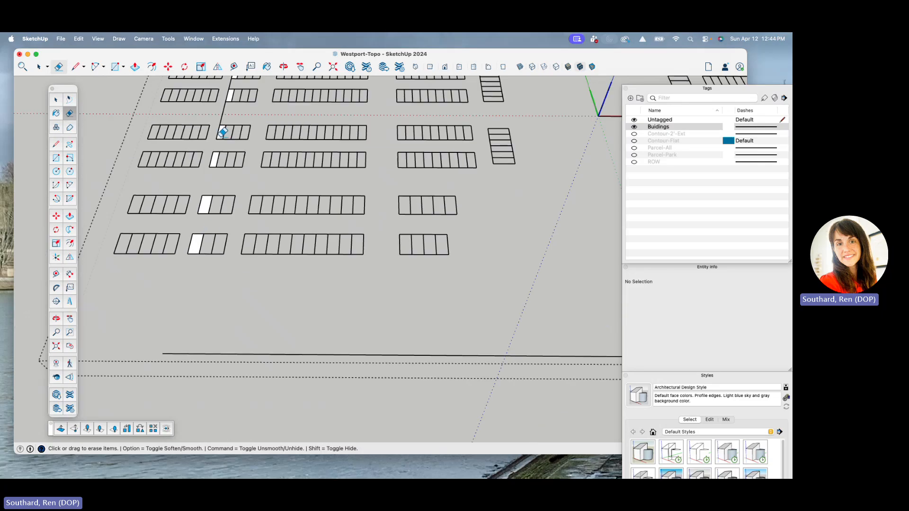
scroll(230, 122, "up", 2)
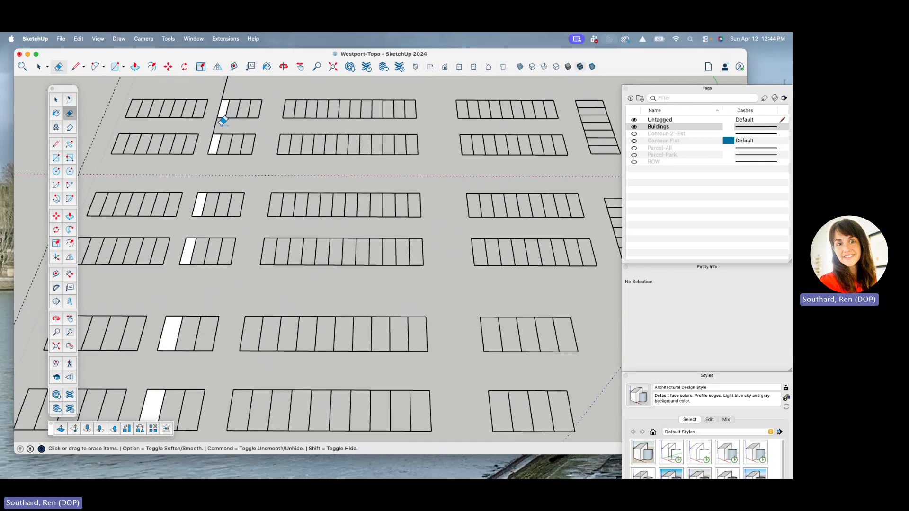
scroll(189, 254, "down", 5)
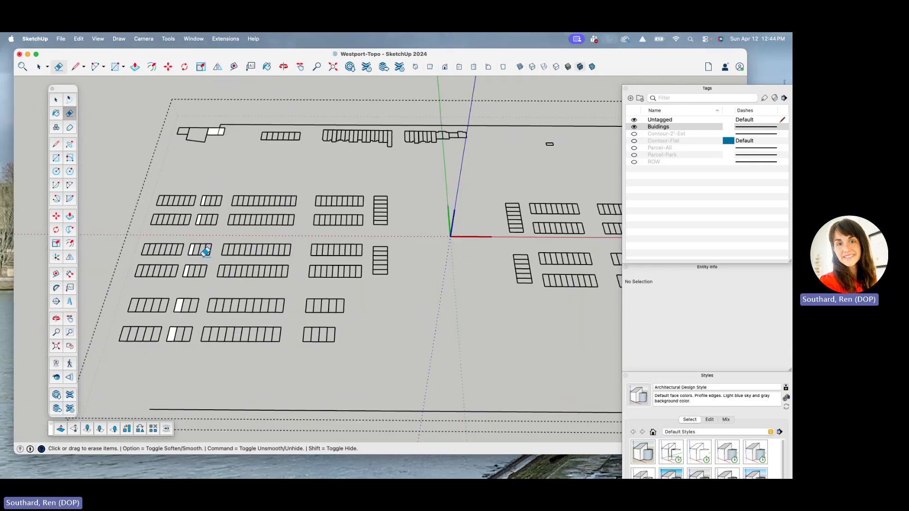
Erase the northern boundary line and the part of the northwest building that lies outside the boundary.
scroll(218, 120, "up", 4)
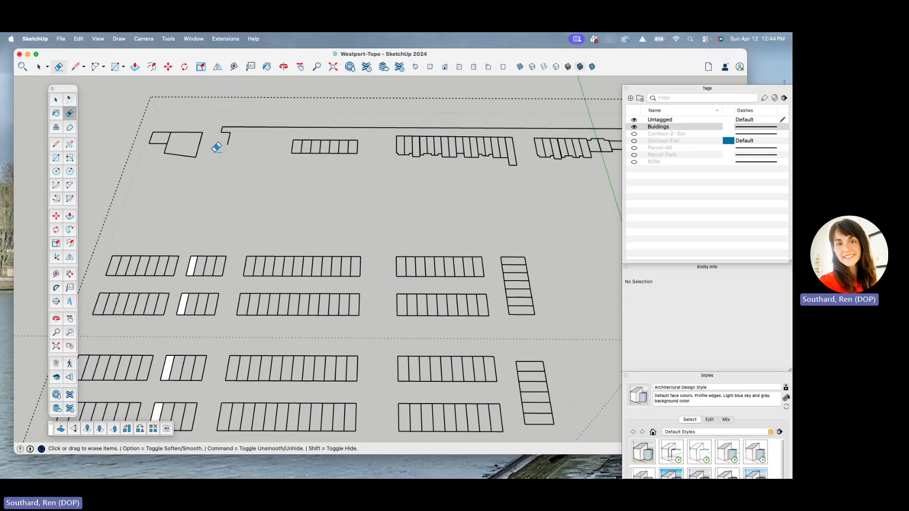
scroll(221, 118, "up", 2)
scroll(220, 116, "down", 2)
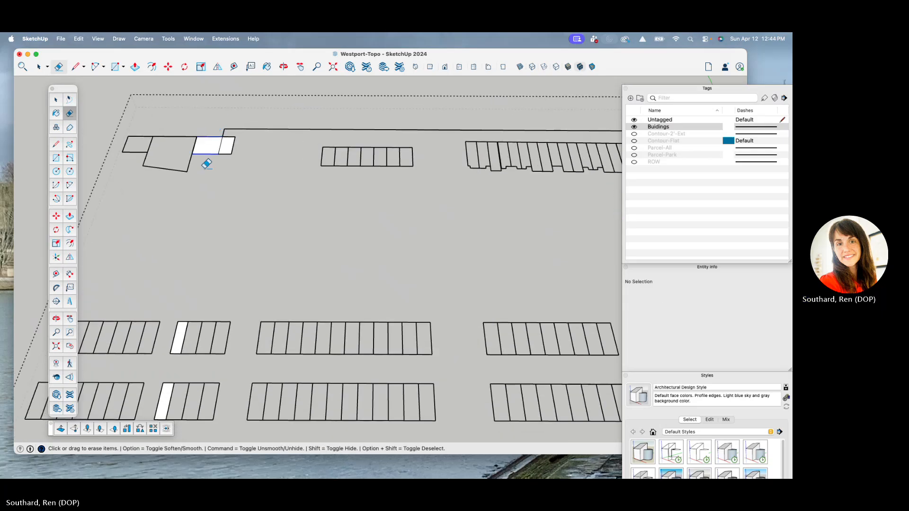
left_click(216, 136)
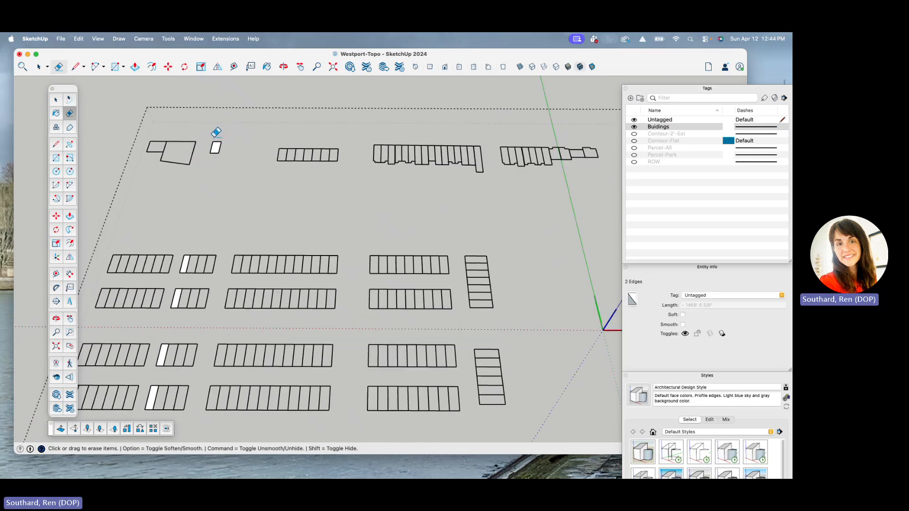
Erase the boundary line and the part of the northeast building outside it, at the northeast corner of the site.
scroll(174, 136, "down", 3)
scroll(168, 137, "down", 2)
scroll(487, 127, "up", 5)
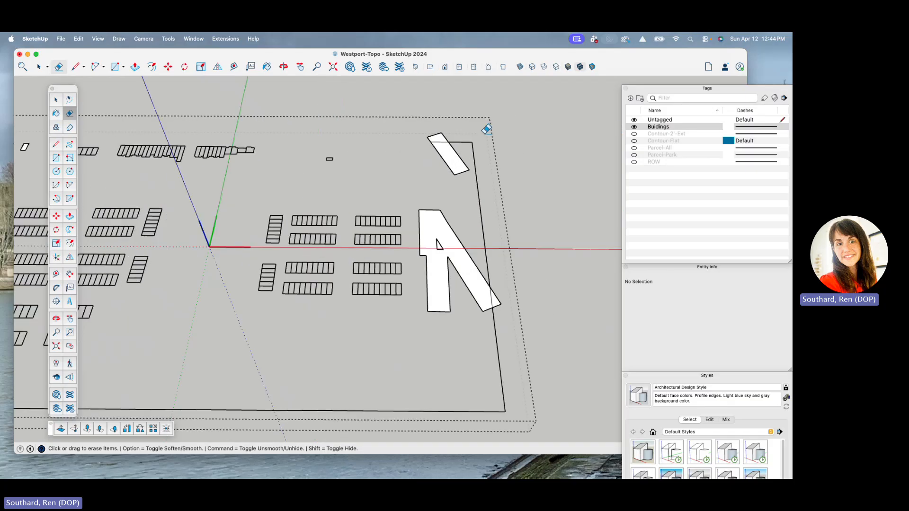
mouse_move(421, 121)
left_mouse_down()
mouse_move(422, 129)
mouse_move(432, 124)
mouse_move(489, 148)
left_mouse_up()
scroll(459, 120, "down", 3)
scroll(505, 281, "up", 4)
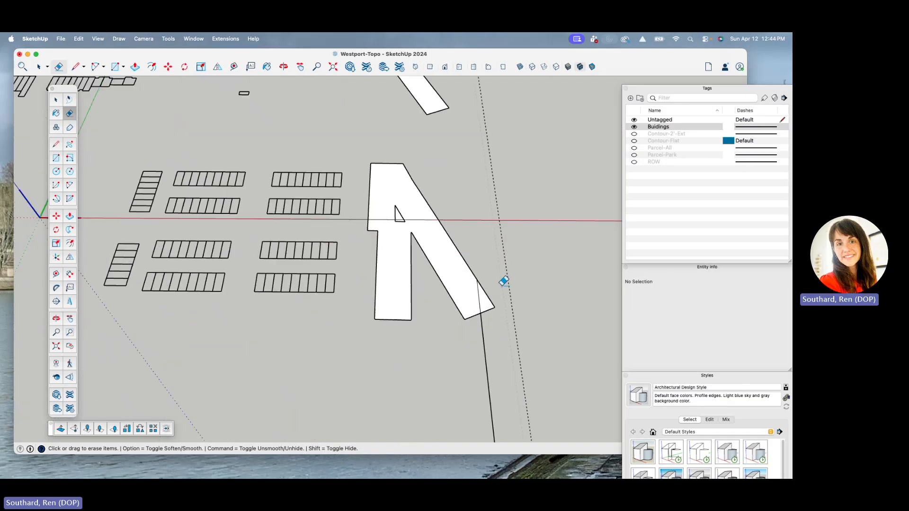
Erase the corner of the large eastern building outside the boundary and the remaining eastern boundary line to its south.
left_click(494, 306)
scroll(492, 318, "up", 3)
left_click(481, 272)
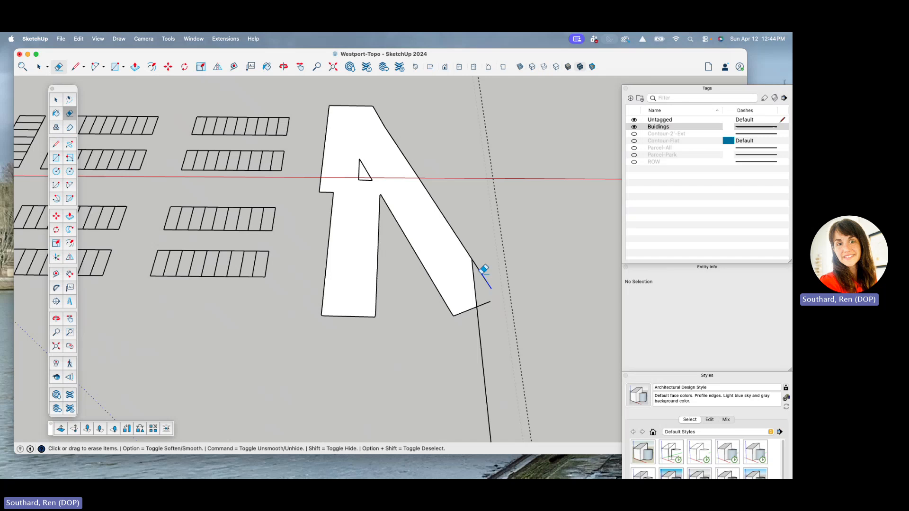
left_click(488, 303)
scroll(481, 272, "up", 5)
left_click_drag(476, 262, 471, 256)
scroll(450, 213, "down", 1)
scroll(462, 300, "down", 3)
scroll(376, 169, "up", 5)
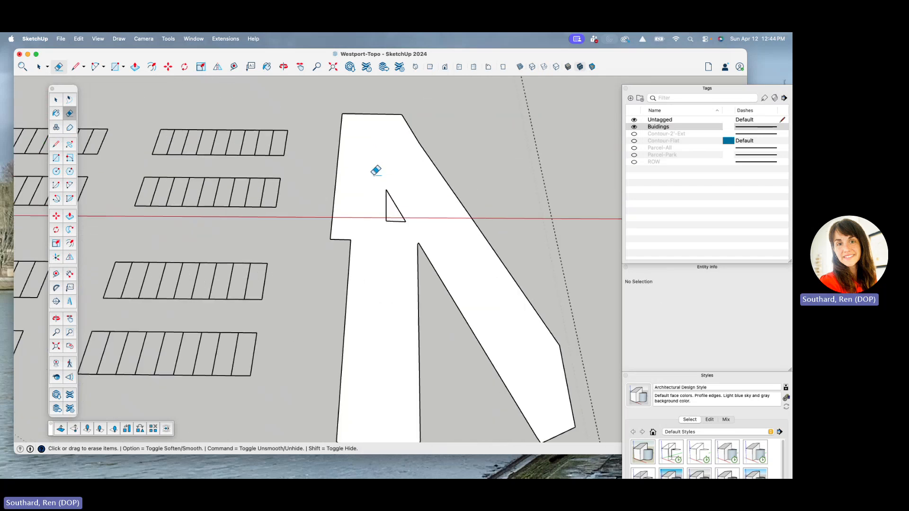
Delete the triangular face inside the large eastern building to leave an opening.
key("space")
key("l")
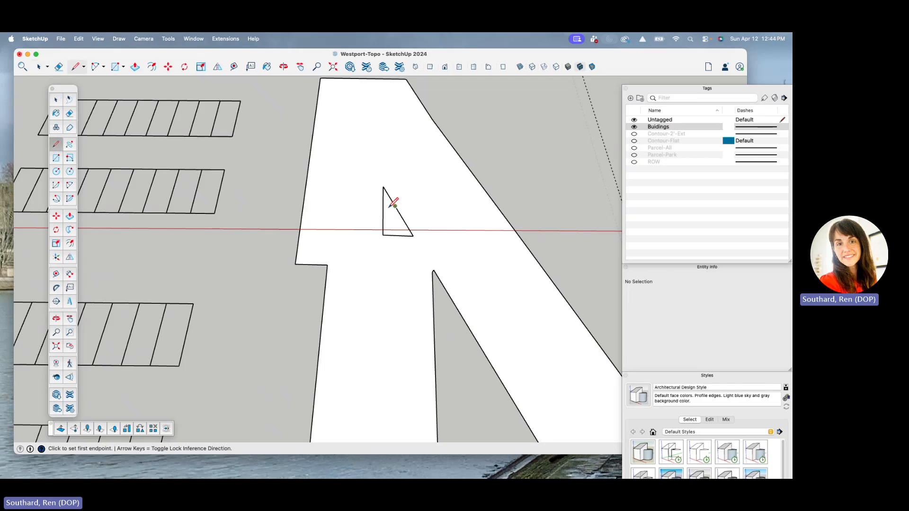
key("space")
left_click(391, 204)
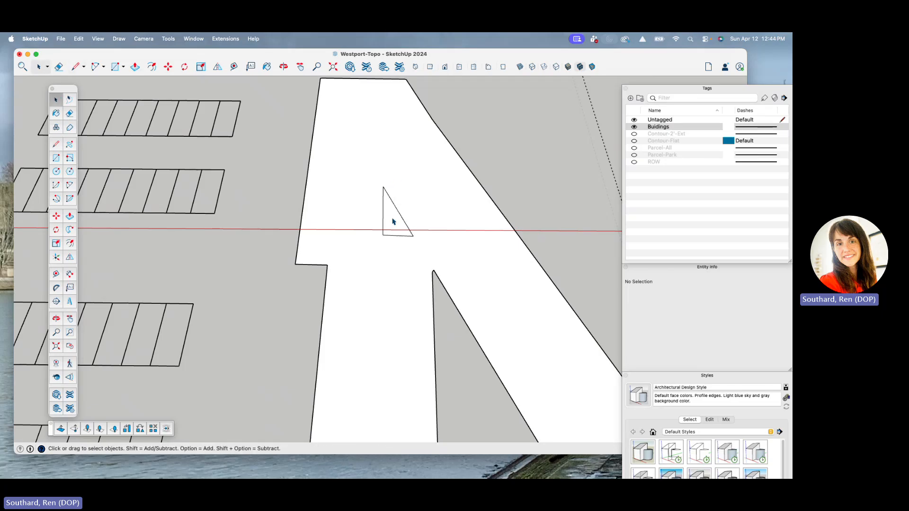
scroll(392, 208, "down", 2)
key("Delete")
Delete the westernmost column of building blocks together with the northwest building.
scroll(430, 178, "down", 8)
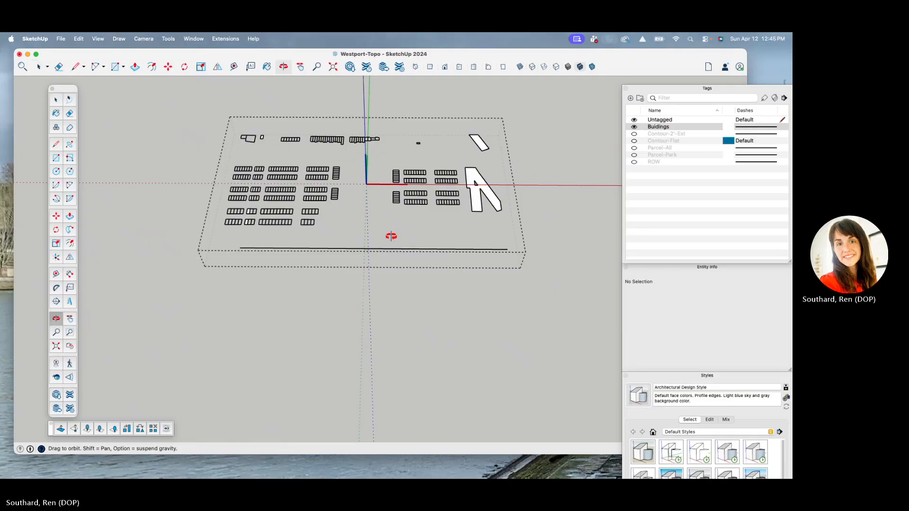
middle_click_drag(391, 235, 199, 123)
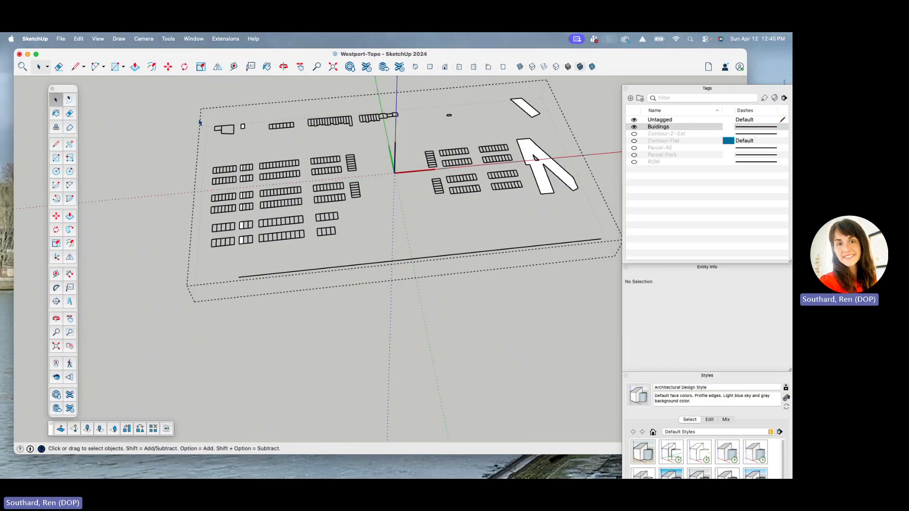
left_click_drag(195, 111, 239, 268)
key("Delete")
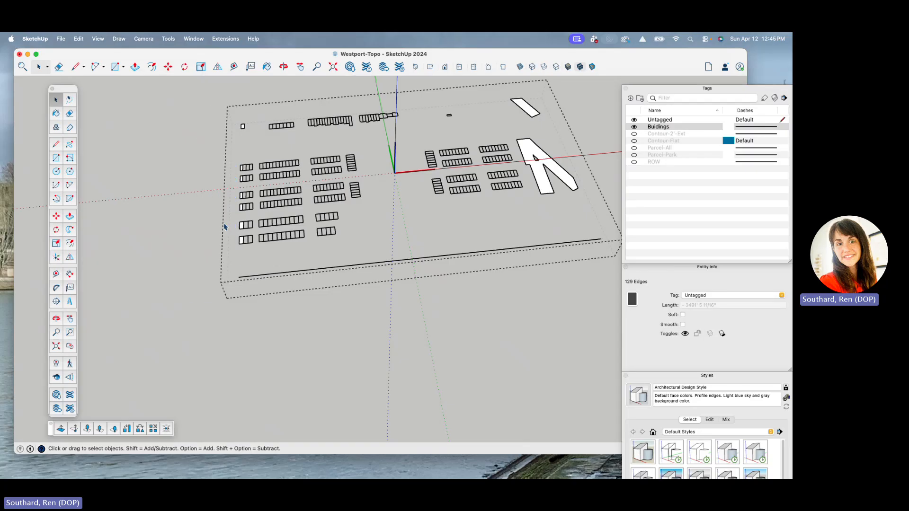
Delete the long southern boundary line.
middle_click_drag(304, 235, 260, 249)
left_click_drag(214, 245, 623, 311)
key("Delete")
Try to create unit faces by drawing a line along the northern edge of the first row's long western block, and undo it.
middle_click_drag(481, 272, 379, 173)
scroll(301, 176, "up", 8)
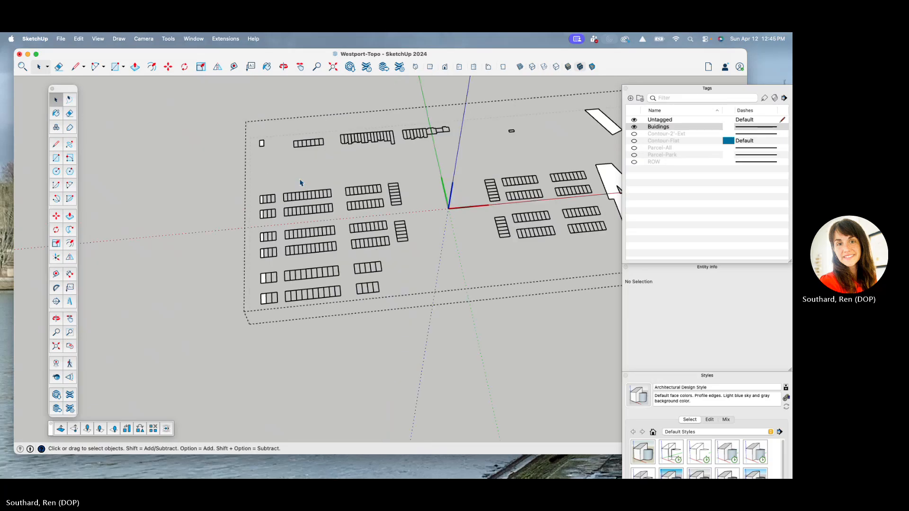
middle_click_drag(236, 187, 229, 219)
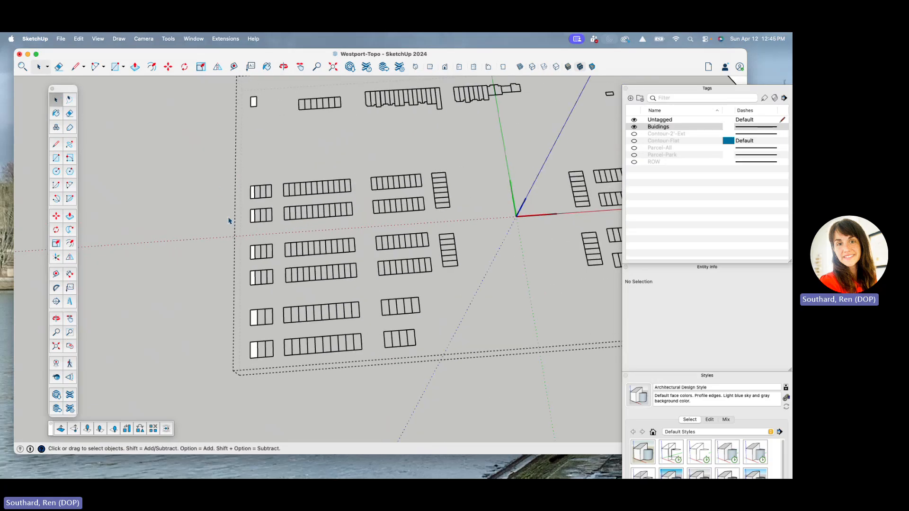
scroll(271, 189, "up", 7)
key("l")
scroll(249, 180, "up", 3)
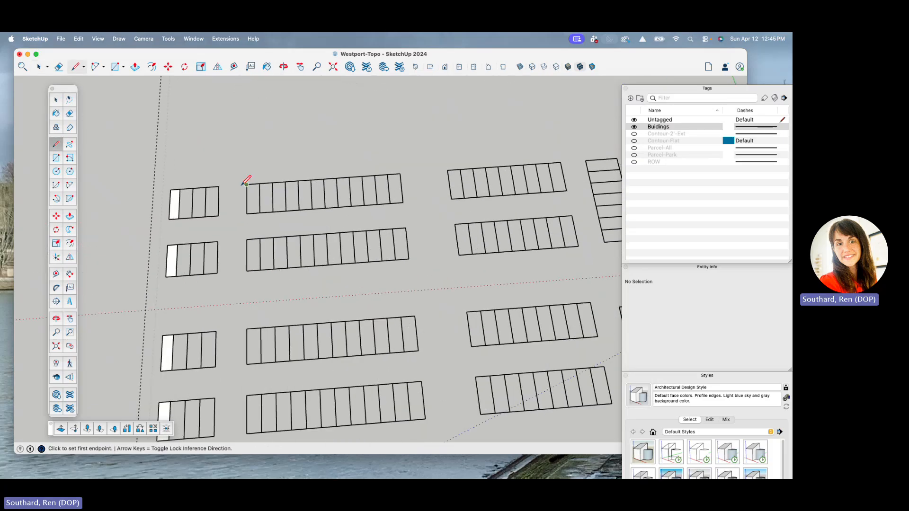
left_click(247, 184)
left_click(413, 174)
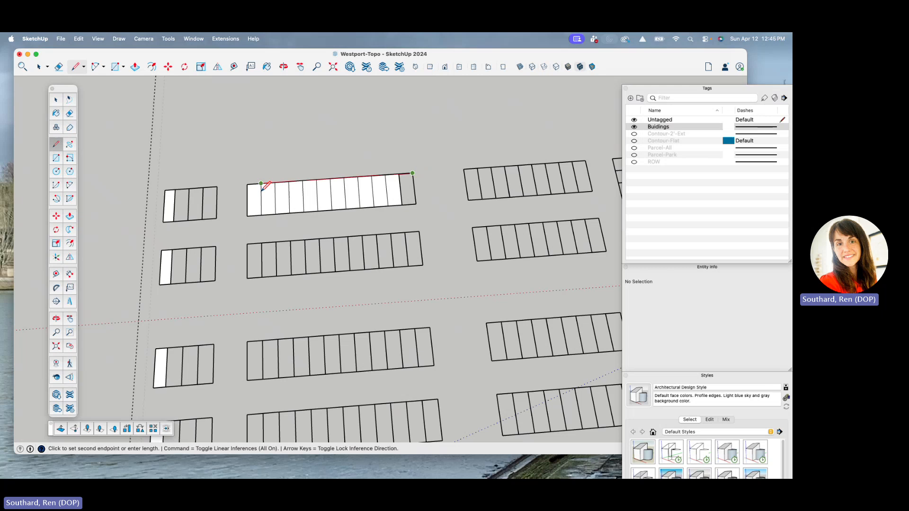
scroll(413, 174, "up", 5)
key("Escape")
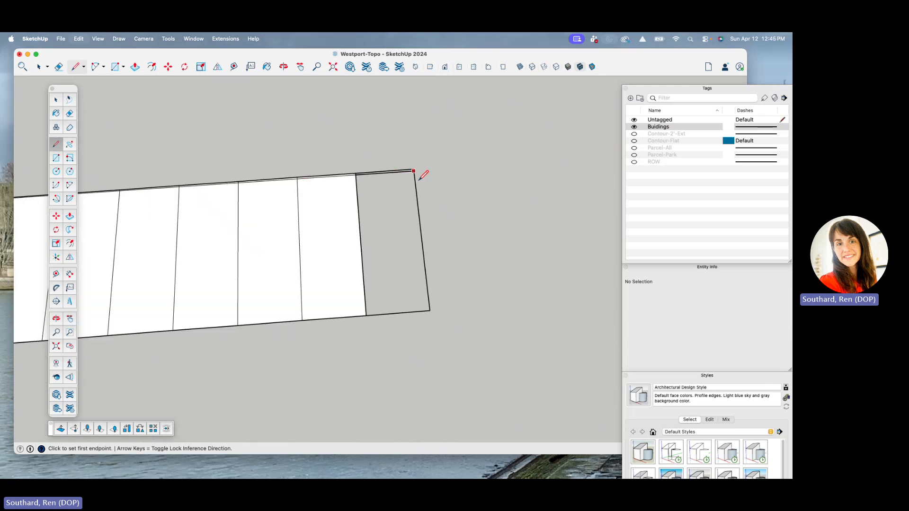
key("super+z")
scroll(445, 180, "down", 3)
scroll(459, 187, "down", 4)
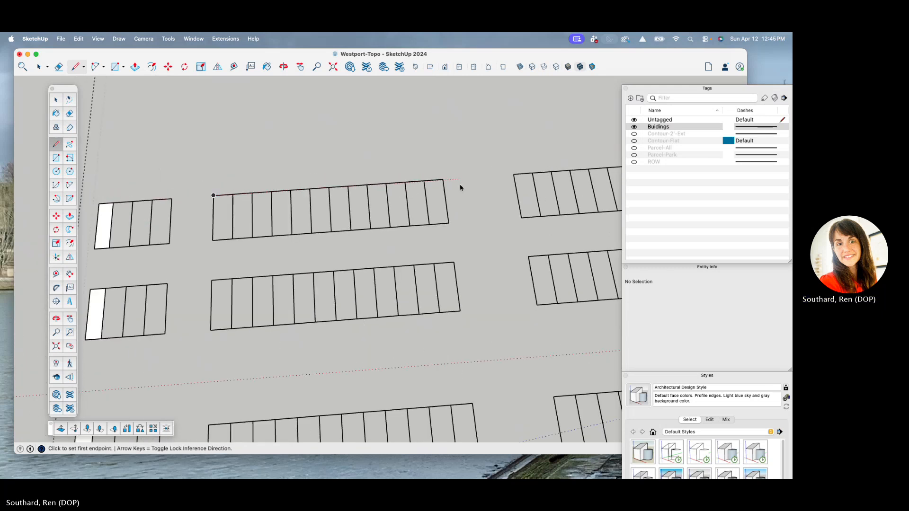
key("space")
scroll(221, 274, "down", 3)
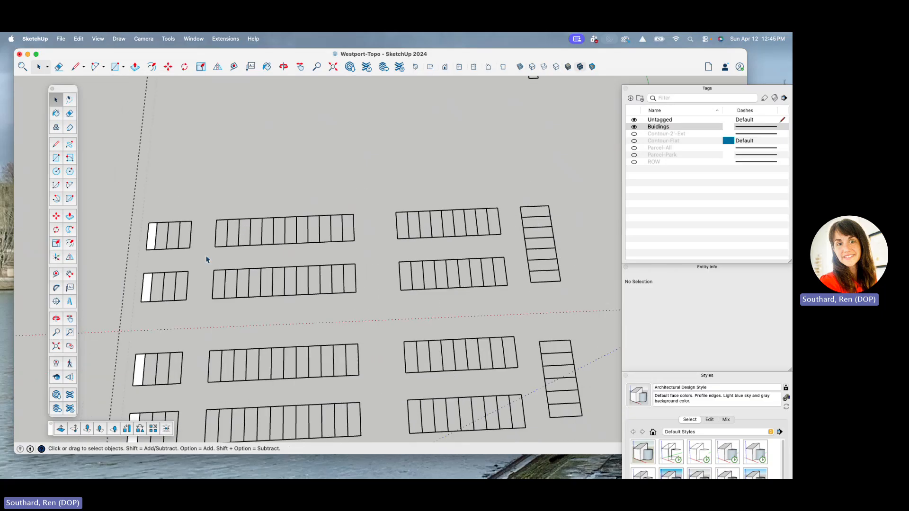
scroll(228, 285, "down", 2)
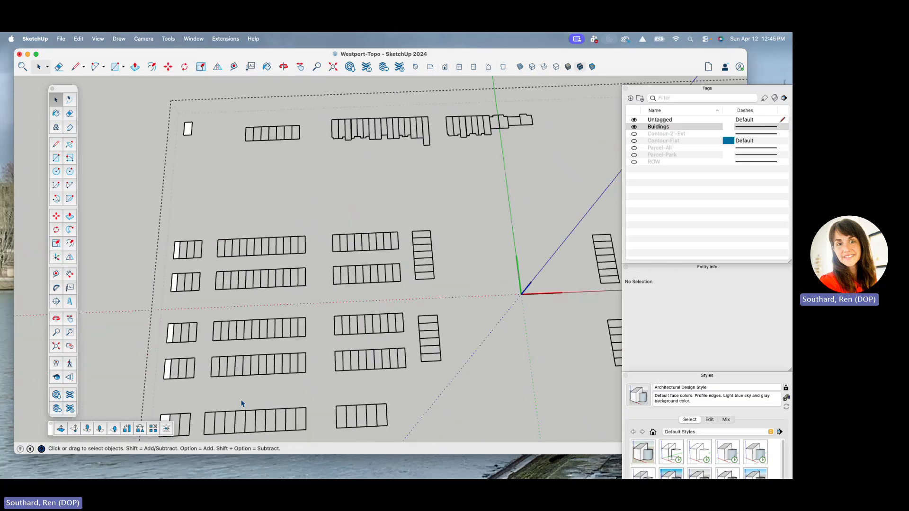
scroll(250, 325, "up", 5)
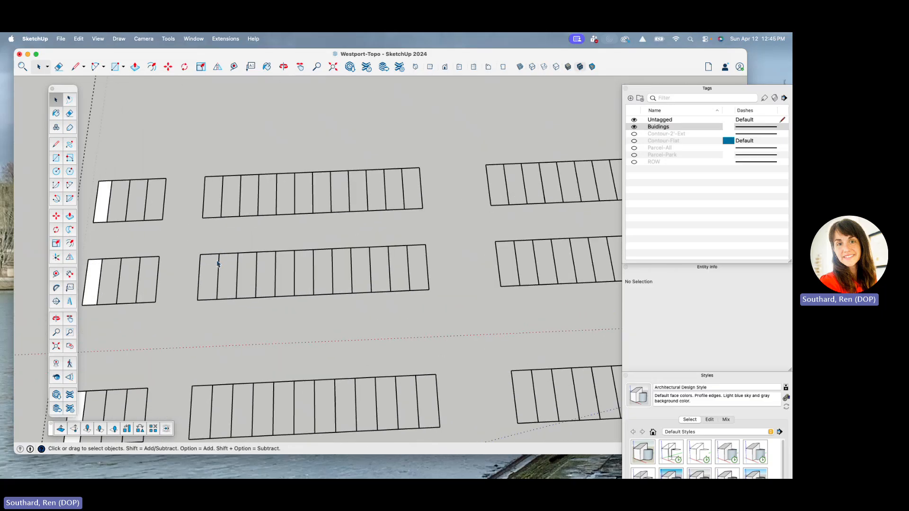
key("t")
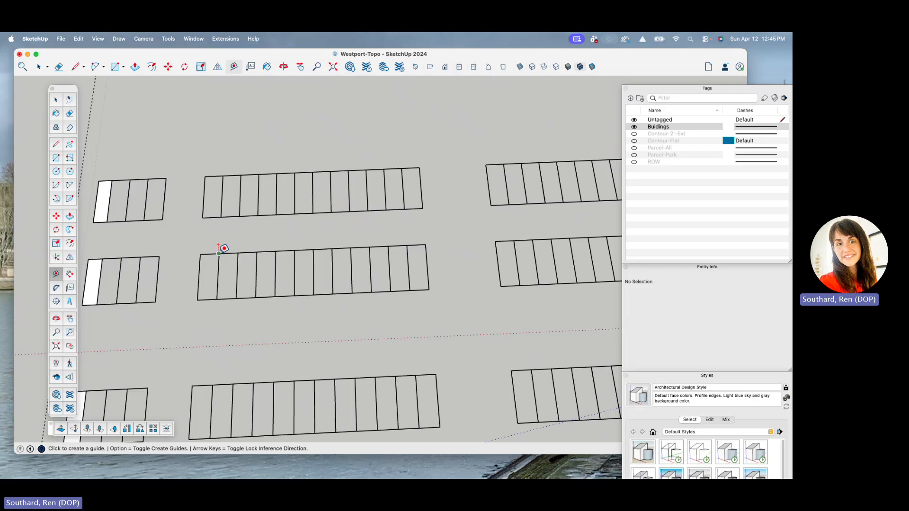
left_click(219, 254)
key("space")
scroll(236, 214, "down", 8)
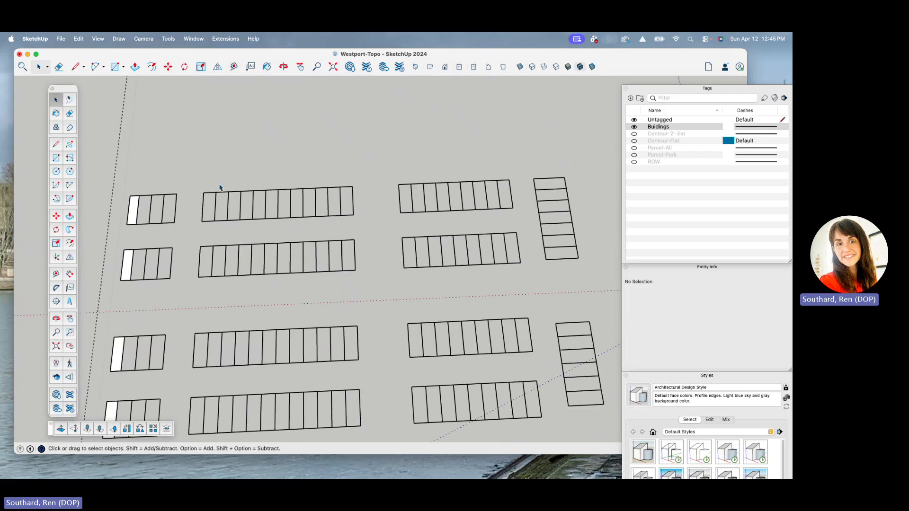
scroll(275, 222, "down", 3)
Try drawing a line across all units of the long stepped rowhouse block near the northern edge, and undo it.
scroll(329, 151, "up", 6)
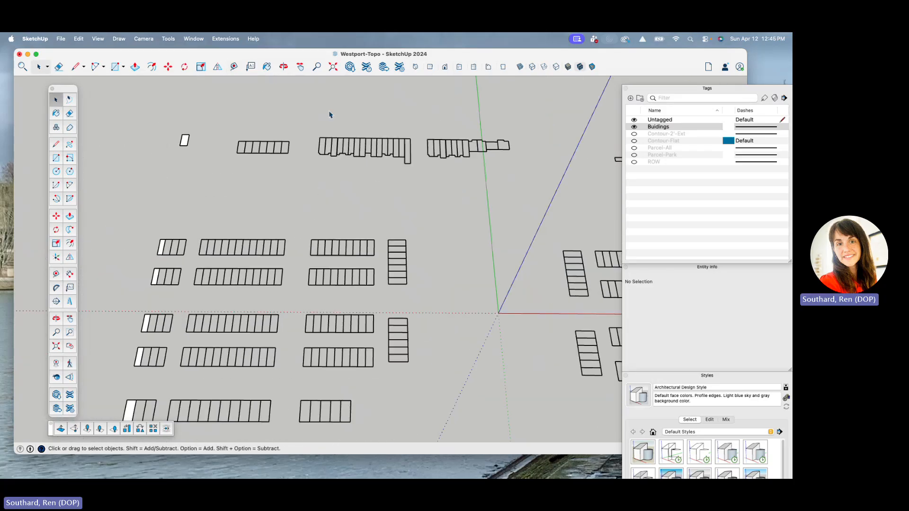
scroll(338, 151, "up", 3)
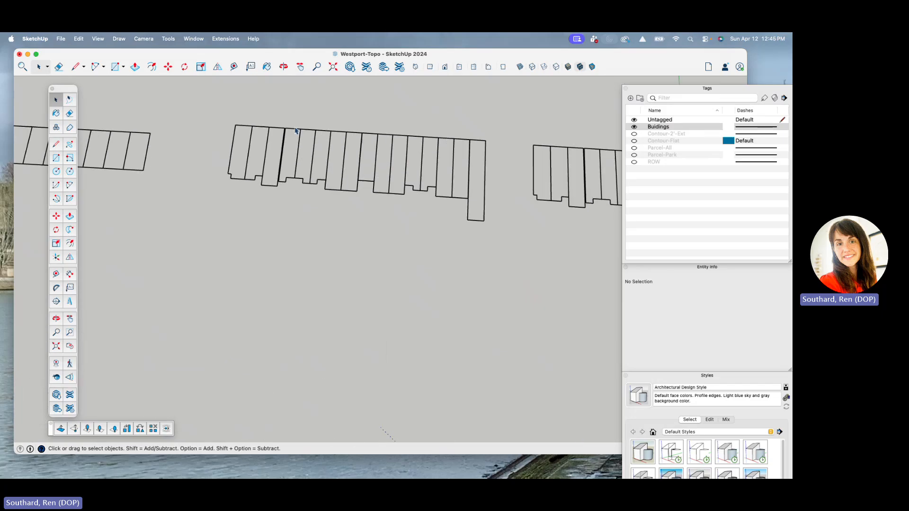
scroll(295, 131, "up", 5)
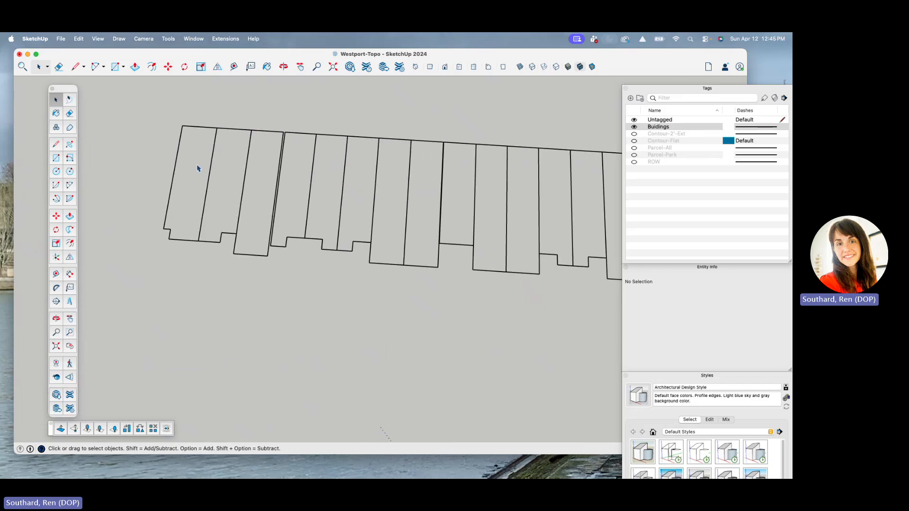
scroll(294, 192, "down", 4)
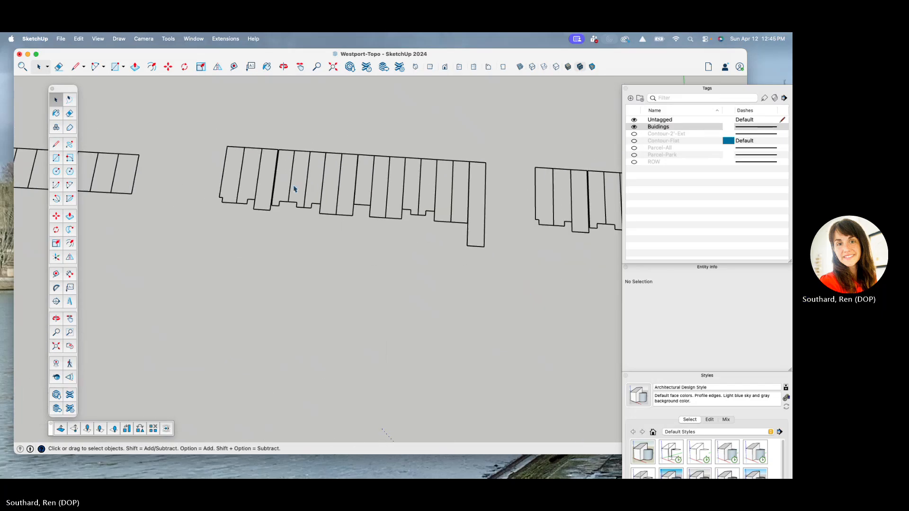
scroll(294, 192, "up", 1)
key("l")
left_click(220, 171)
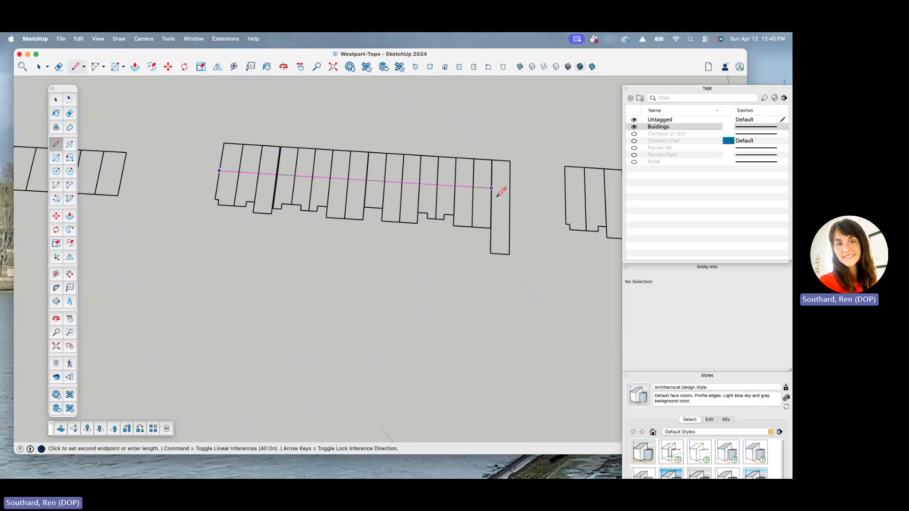
left_click(510, 186)
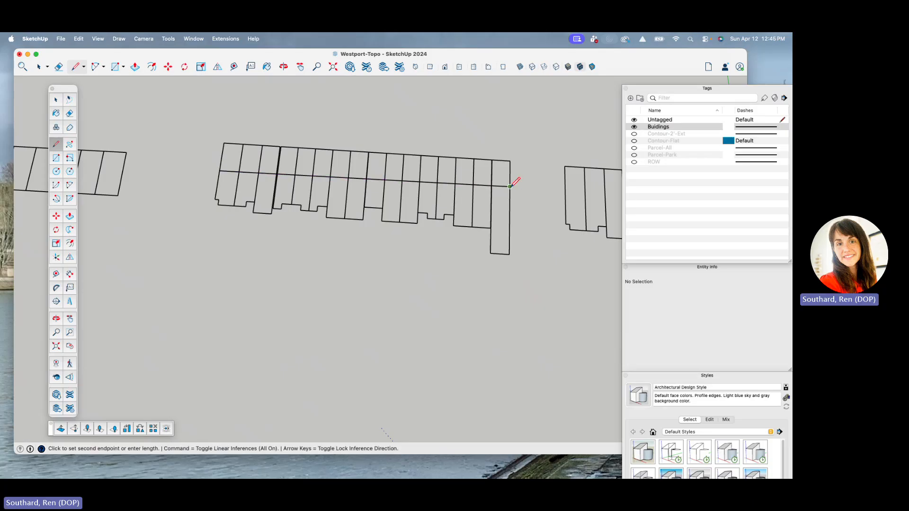
key("space")
key("super+z")
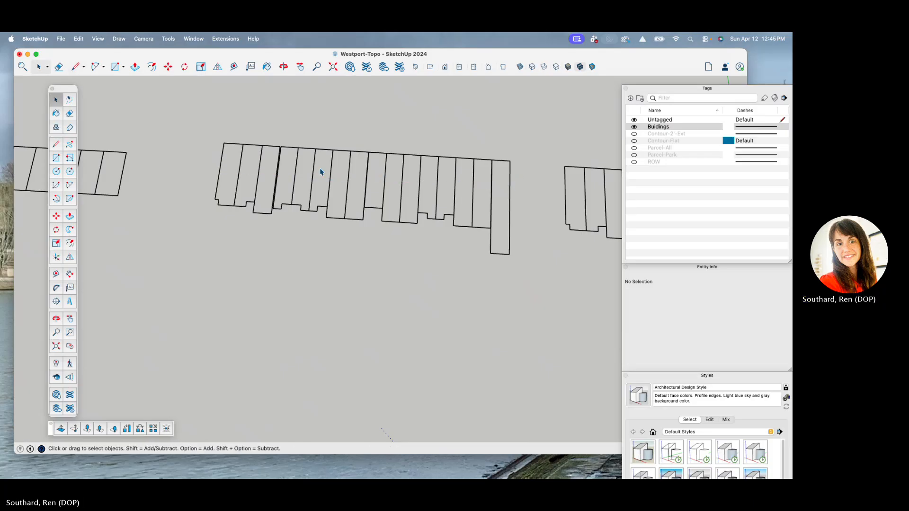
left_click(280, 171)
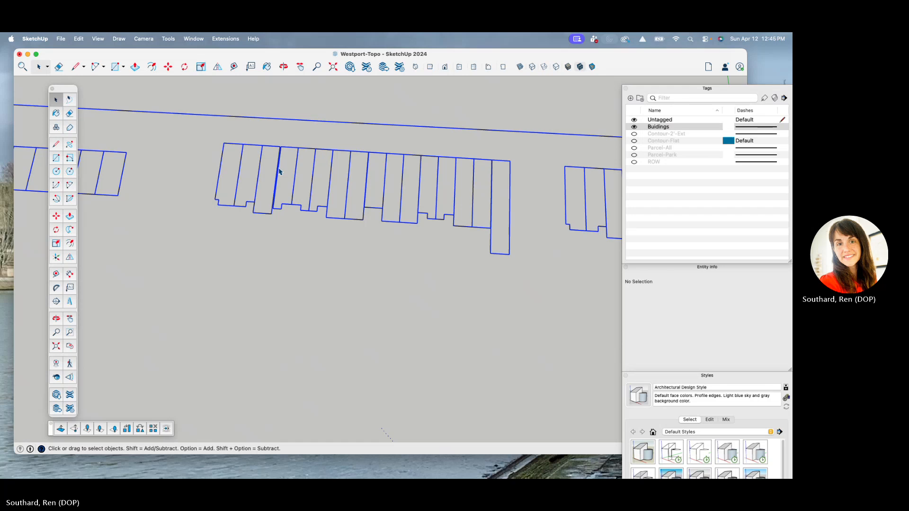
double_click(279, 170)
scroll(279, 170, "down", 9)
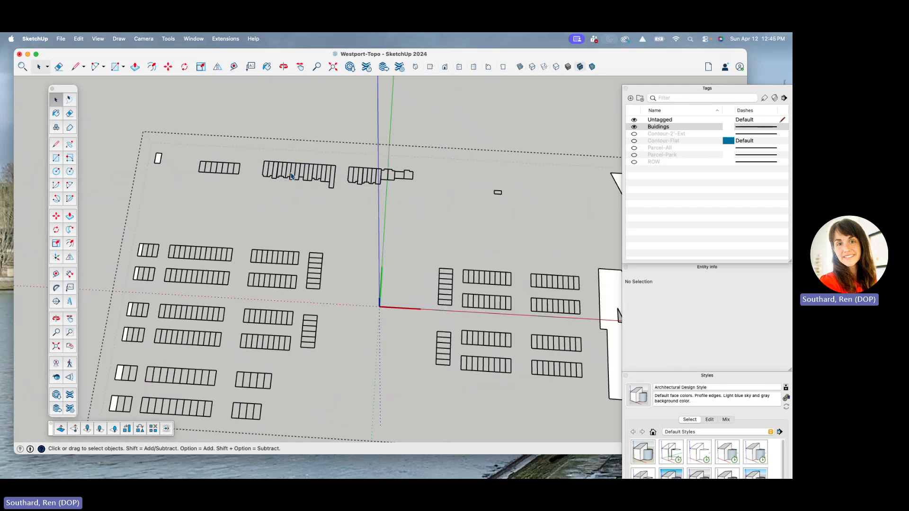
scroll(152, 205, "down", 3)
scroll(464, 342, "up", 4)
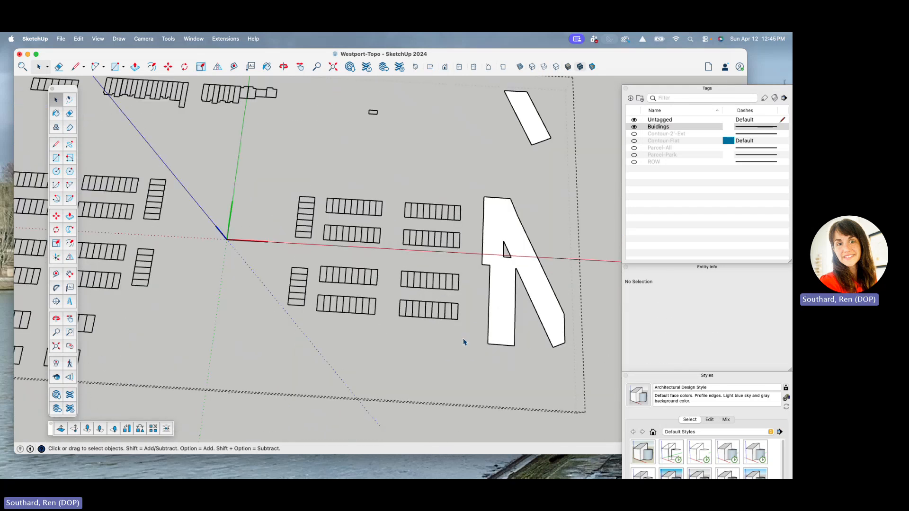
scroll(510, 343, "down", 4)
scroll(248, 291, "up", 3)
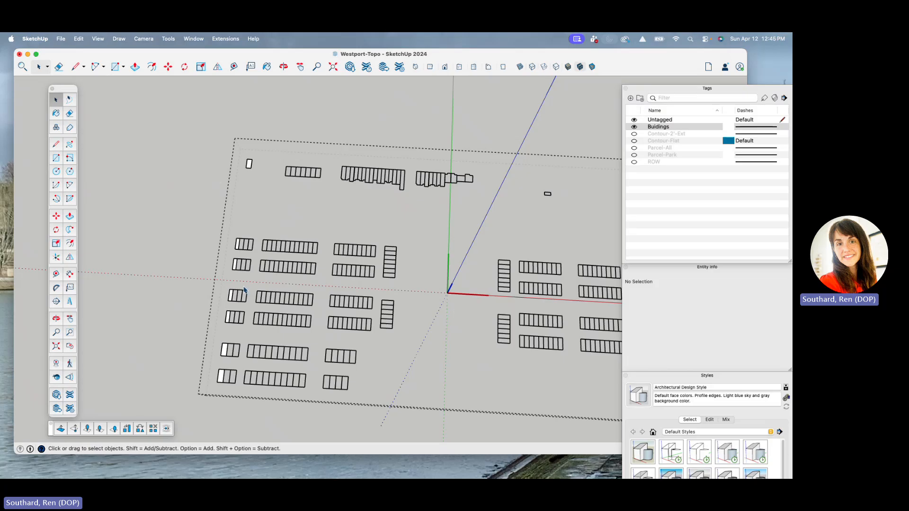
Draw a line across the three western blocks of the third row to create faces for their units.
key("l")
scroll(232, 303, "up", 2)
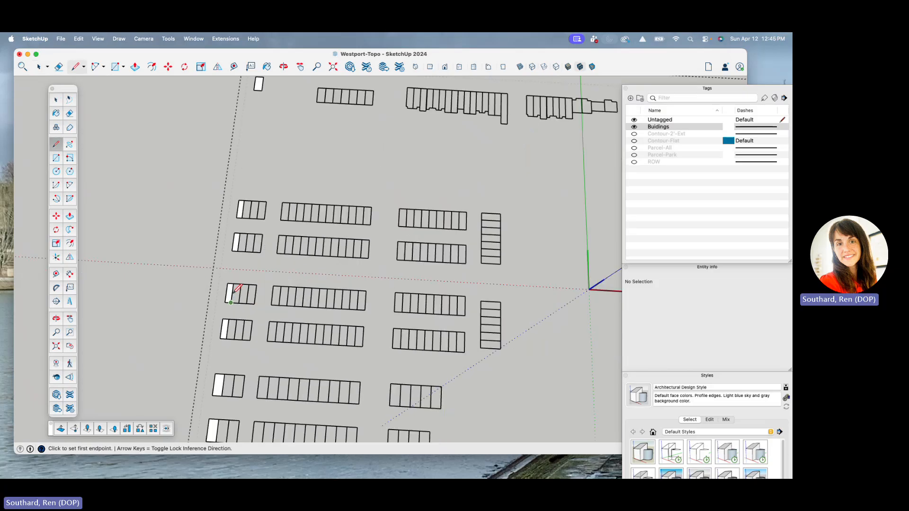
scroll(234, 290, "up", 2)
scroll(233, 290, "down", 3)
left_click(232, 293)
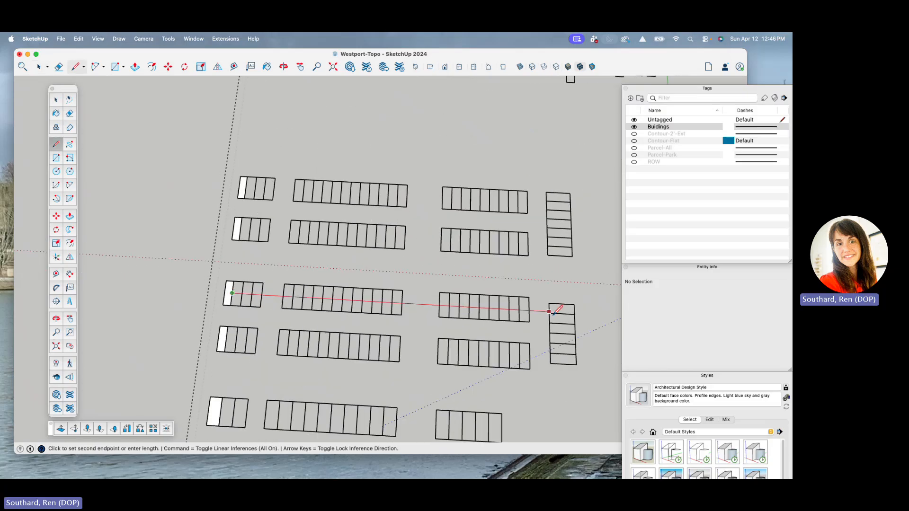
left_click(529, 309)
key("space")
scroll(231, 298, "up", 4)
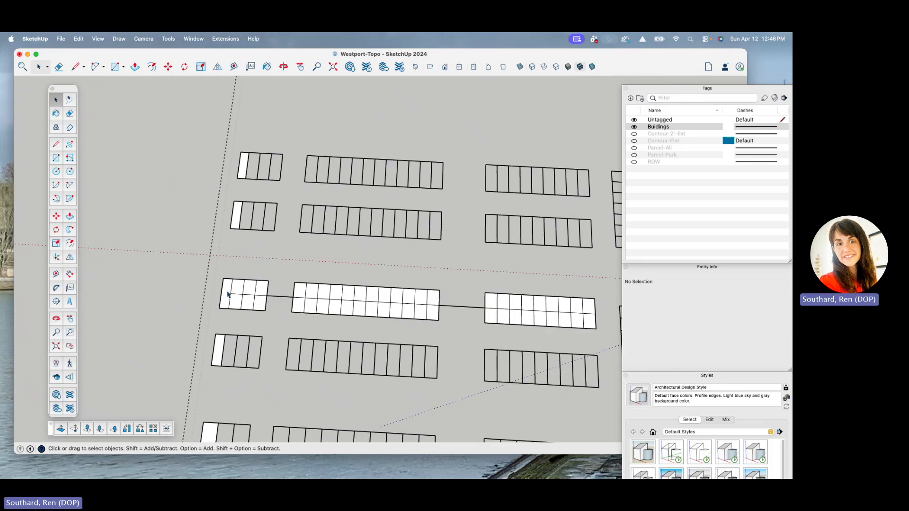
Erase the cross line through the third row's western and middle blocks and the gaps between the blocks, keeping the unit faces.
key("e")
left_click(250, 290)
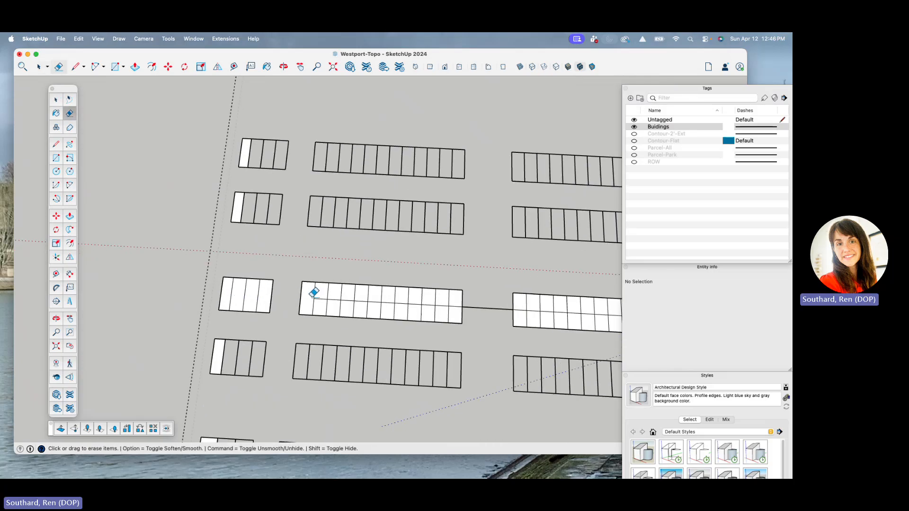
left_click(363, 301)
left_click(372, 302)
left_click(388, 303)
left_click(403, 304)
left_click(481, 308)
scroll(275, 297, "down", 5)
scroll(516, 298, "up", 6)
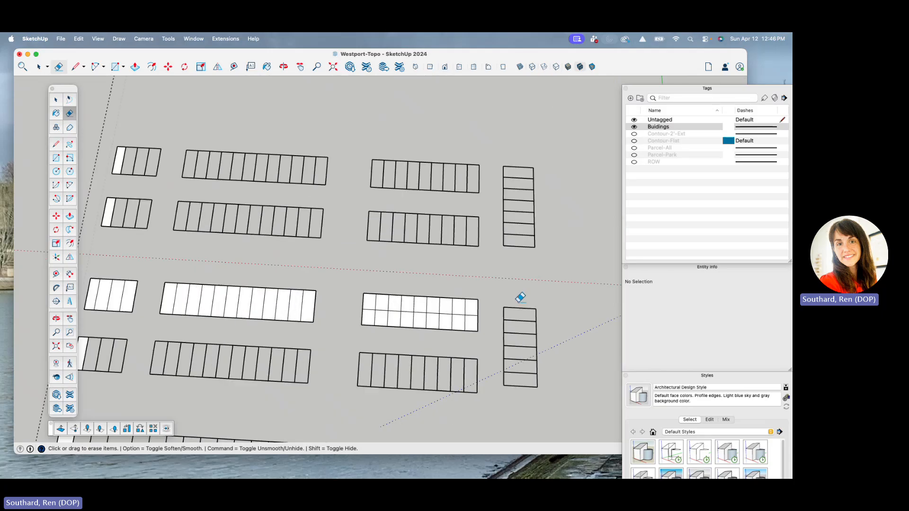
Erase the remaining cross line segments inside the third row's eastern white-faced block.
left_click(454, 311)
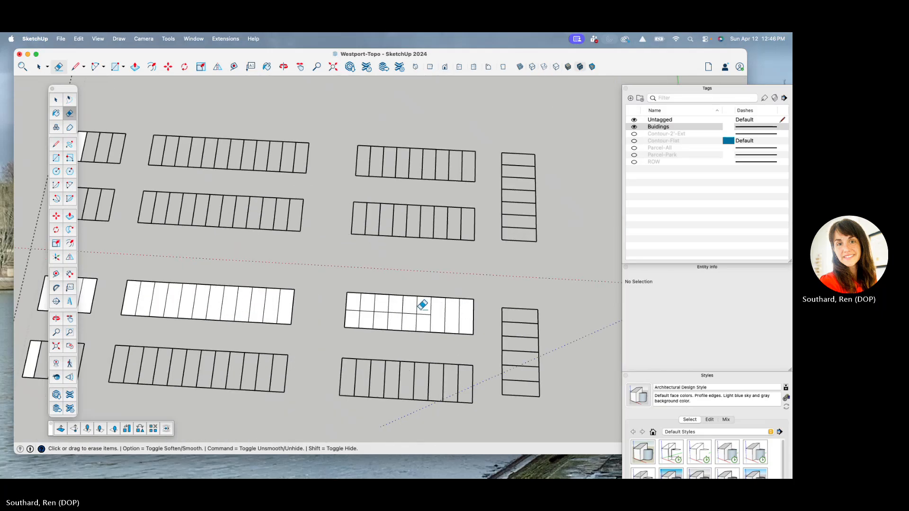
left_click(421, 310)
left_click(393, 310)
left_click(379, 311)
left_click(356, 310)
scroll(416, 282, "down", 5)
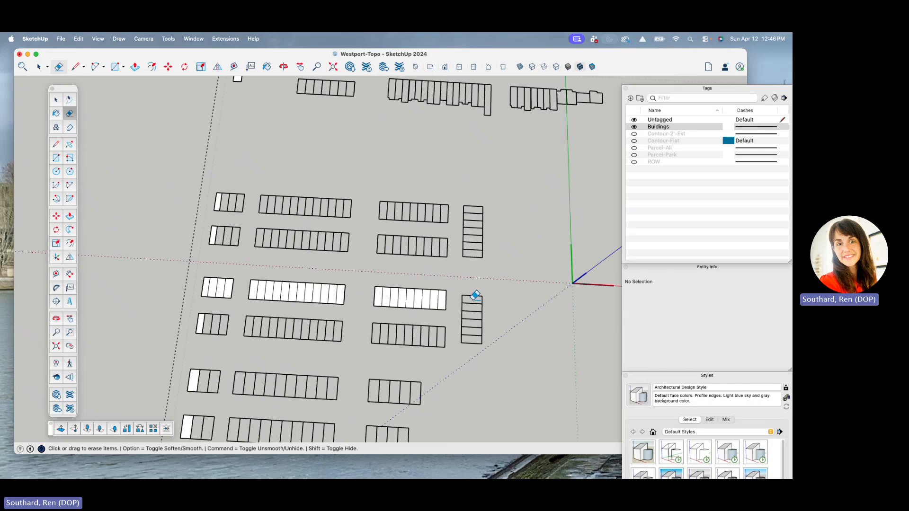
Extrude the westernmost unit of the third row's eastern block upward into a building volume with Push/Pull.
middle_click_drag(470, 303, 542, 266)
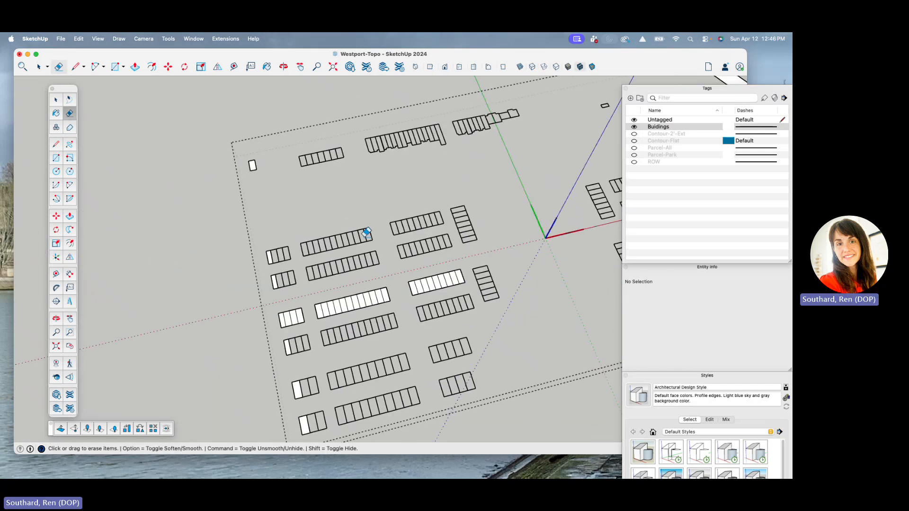
key("space")
scroll(419, 290, "up", 2)
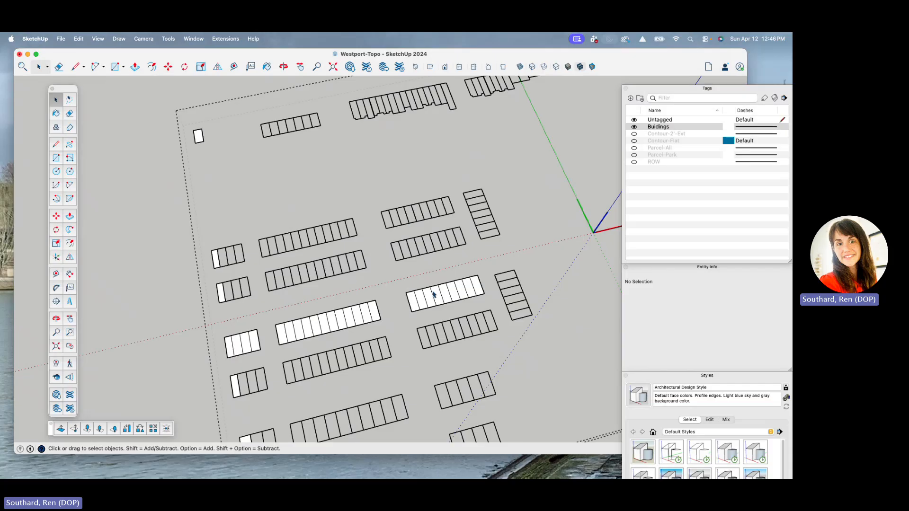
middle_click_drag(406, 312, 433, 280)
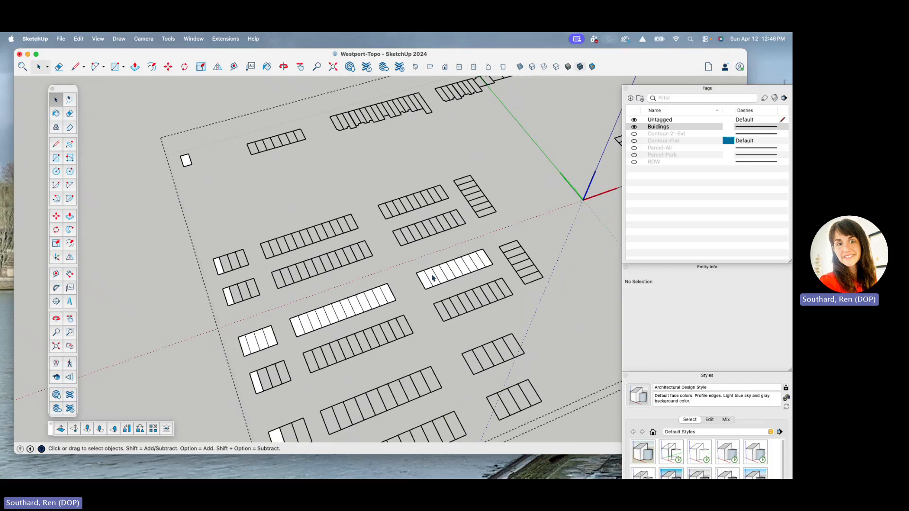
scroll(421, 285, "up", 3)
left_click(428, 287)
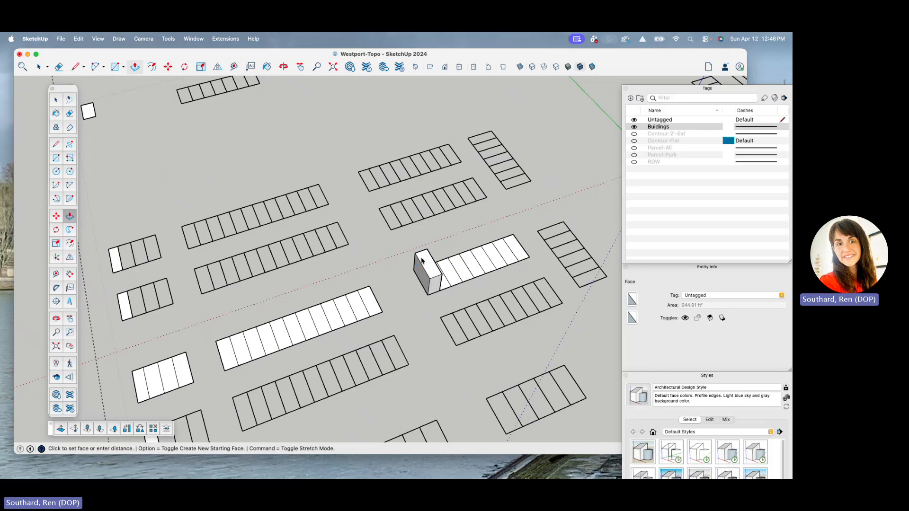
left_click(422, 258)
Extrude the remaining units of the third row's eastern block to the same height as the first unit.
scroll(459, 272, "up", 3)
middle_click_drag(459, 271, 279, 187)
scroll(386, 277, "down", 3)
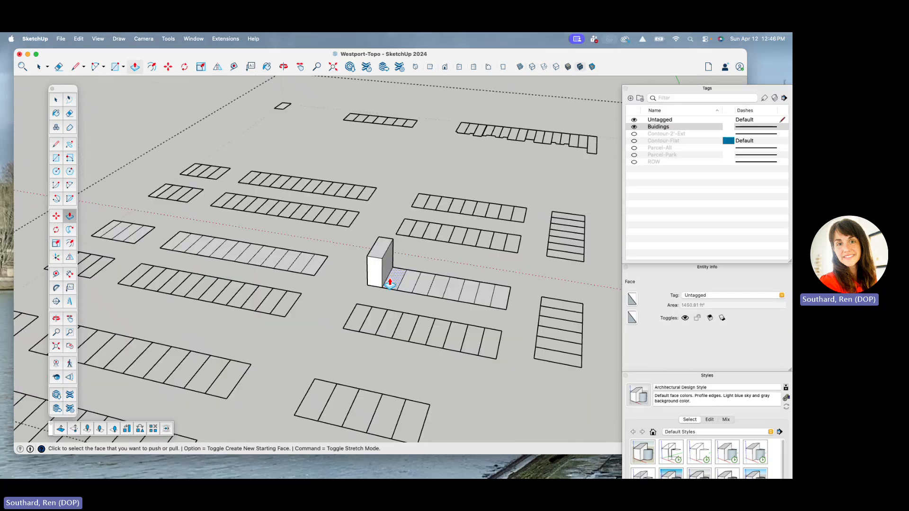
double_click(391, 284)
double_click(407, 288)
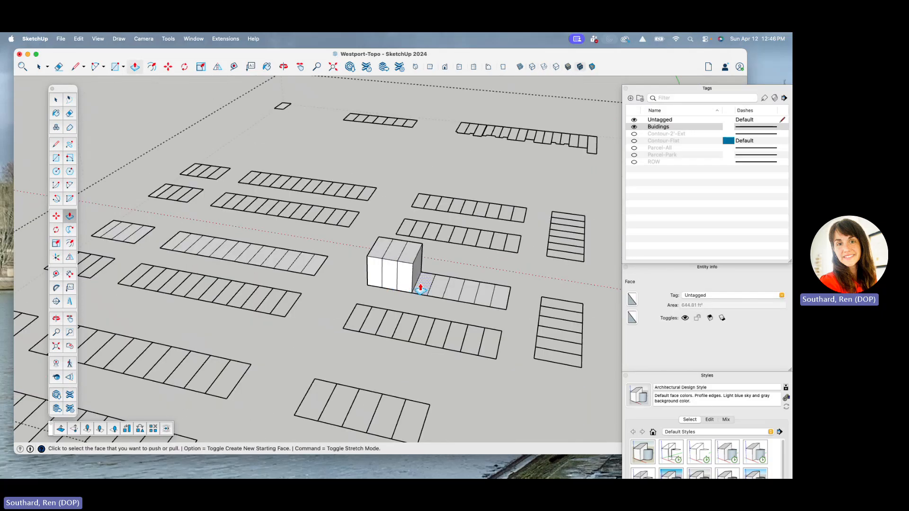
double_click(423, 289)
double_click(438, 294)
left_click(453, 296)
left_click(454, 297)
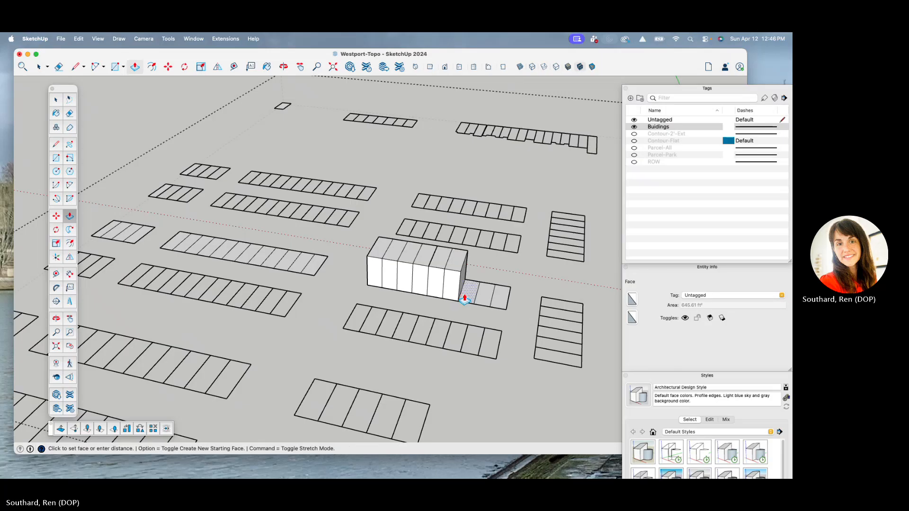
double_click(470, 300)
double_click(484, 303)
double_click(498, 306)
scroll(497, 306, "down", 5)
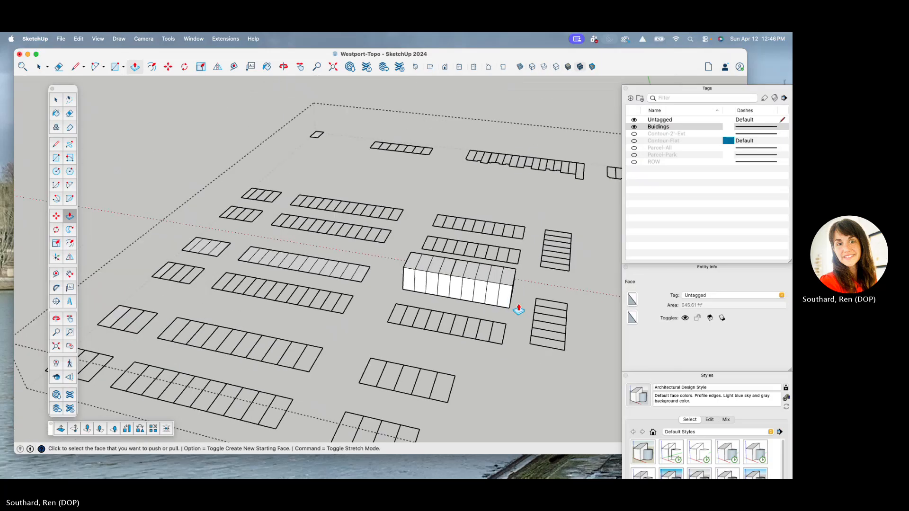
Extrude the second-to-last eastern unit of the third row's middle block to match the roof height of the extruded eastern block.
scroll(345, 270, "up", 5)
left_click(349, 274)
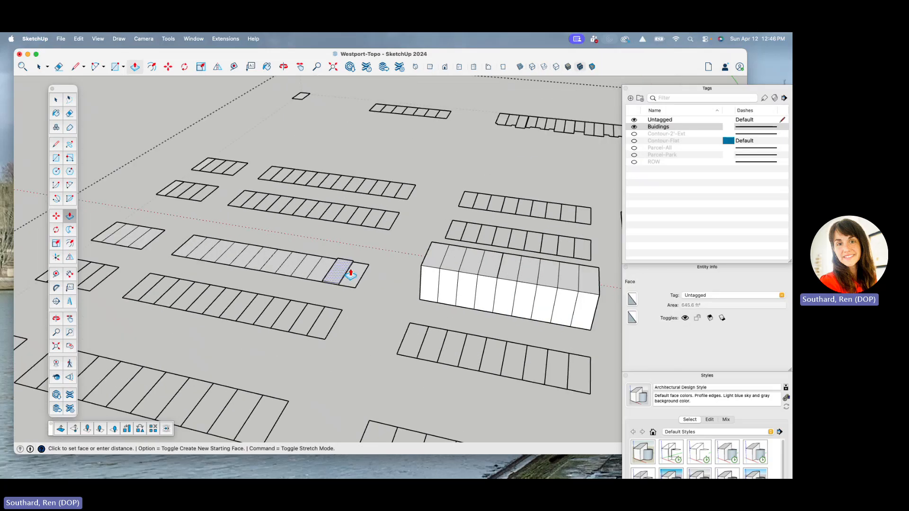
left_click(448, 264)
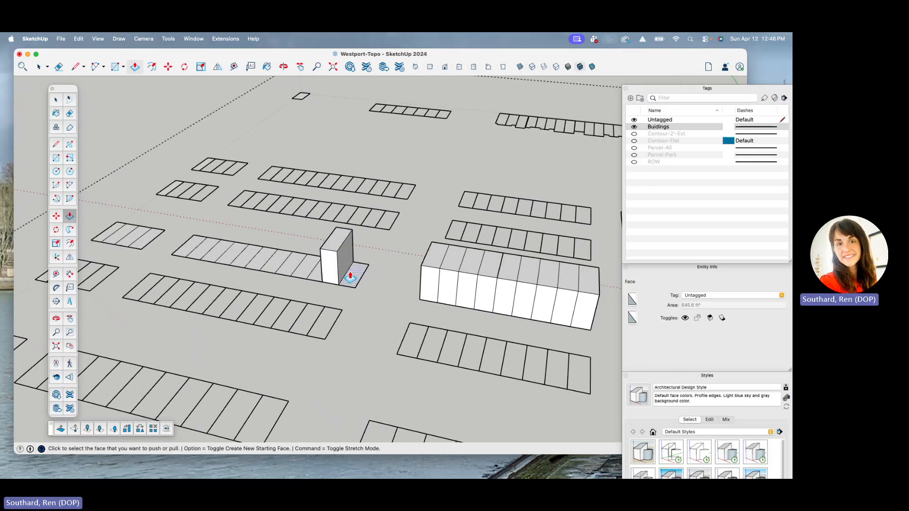
Repeat the same extrusion on all other units of the third row's long middle block.
double_click(312, 281)
double_click(298, 278)
double_click(281, 275)
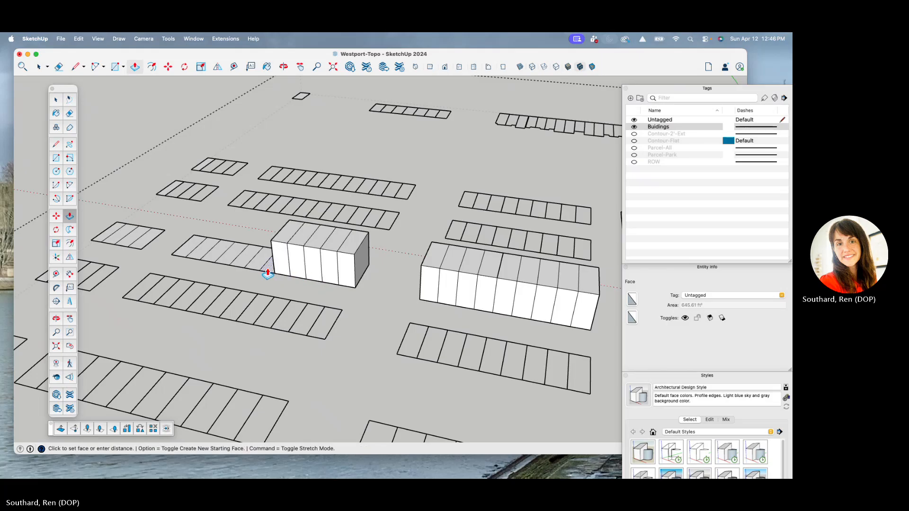
double_click(267, 272)
double_click(251, 269)
double_click(236, 266)
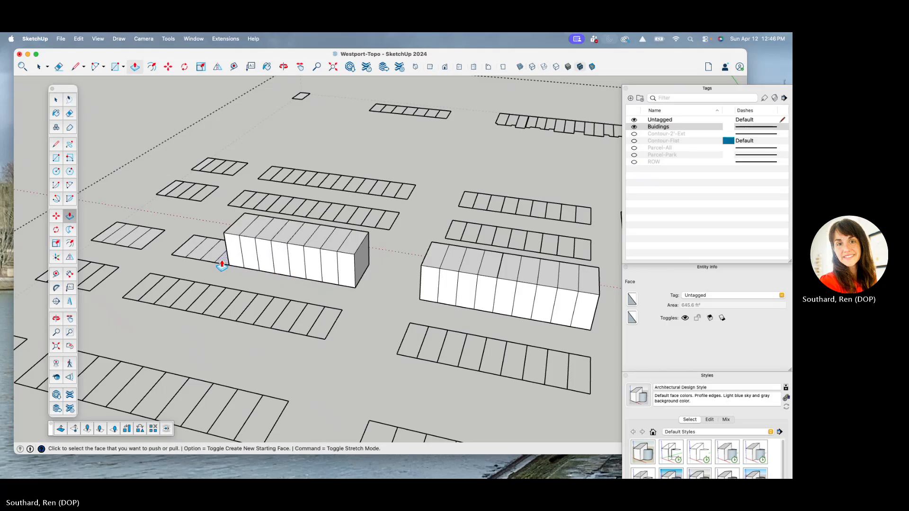
double_click(221, 265)
double_click(206, 262)
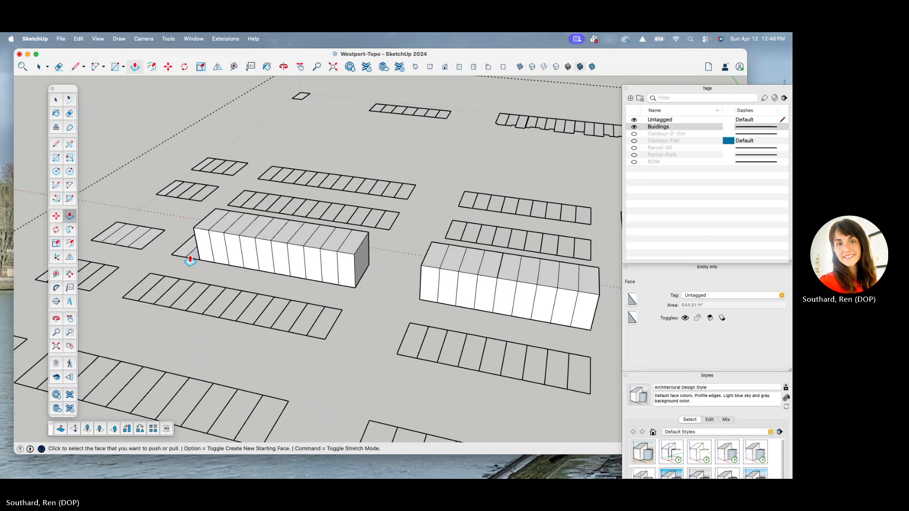
double_click(191, 259)
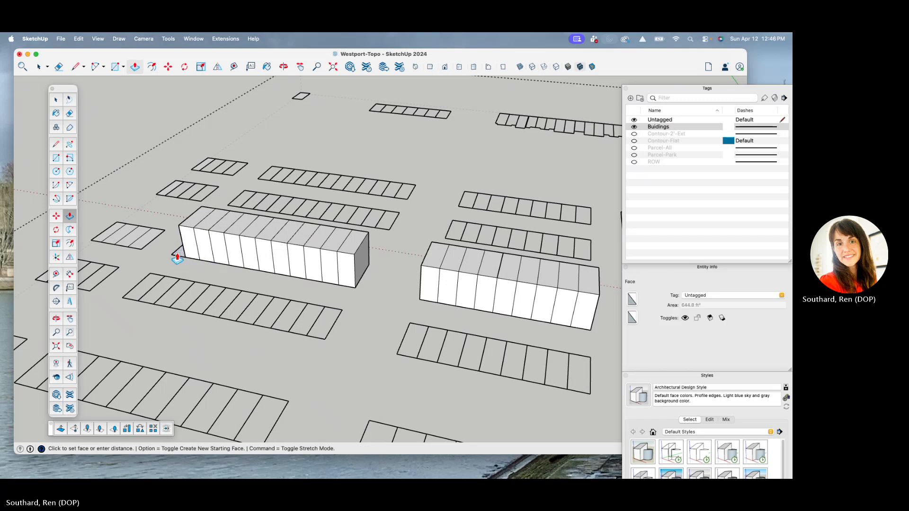
double_click(176, 255)
Group all geometry of the extruded middle block in the third row.
key("o")
left_click_drag(170, 256, 436, 405)
key("space")
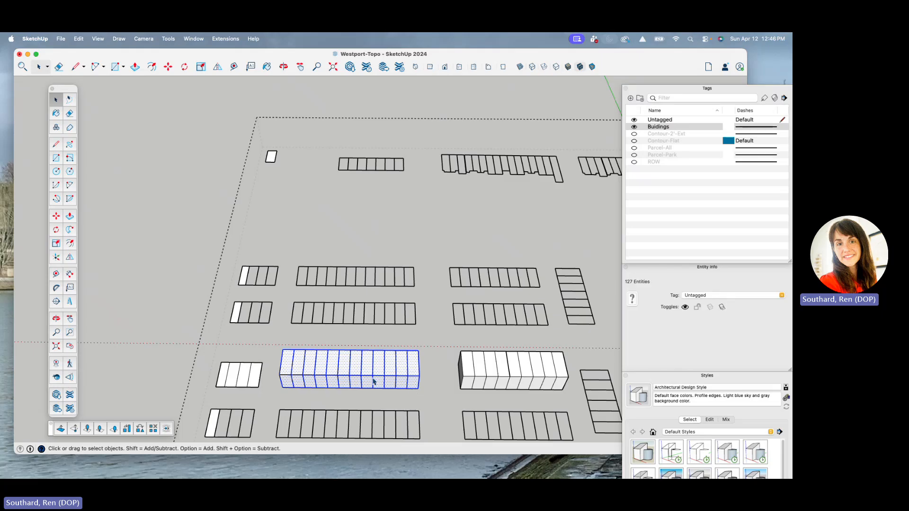
right_click(375, 381)
left_click(389, 400)
Group all geometry of the extruded eastern block in the third row.
key("o")
left_click_drag(354, 355, 393, 383)
key("space")
middle_click_drag(288, 302, 334, 336)
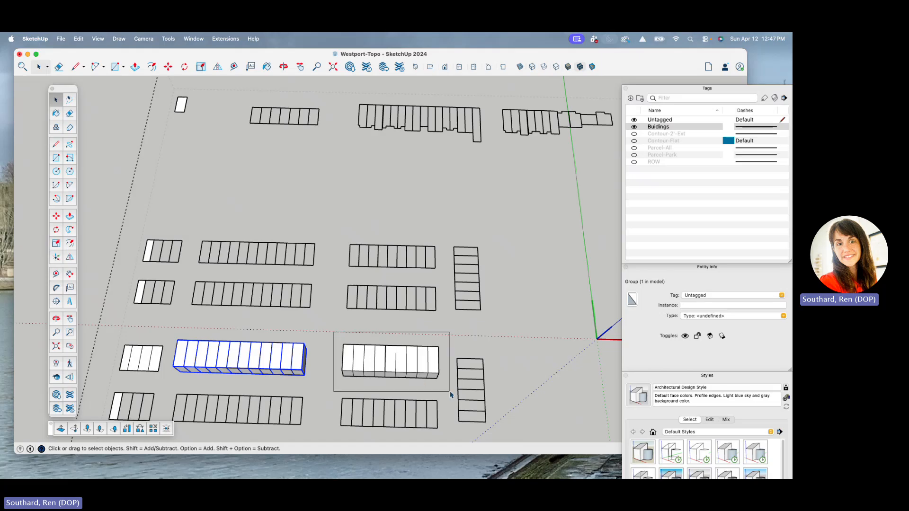
left_click(405, 362)
right_click(405, 362)
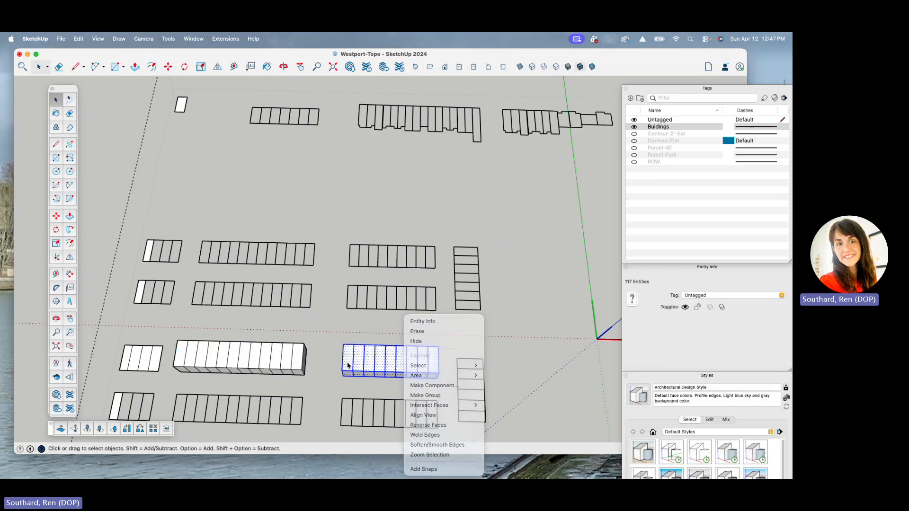
Extrude all four units of the third row's short western block to the height used for the neighbouring blocks.
left_click(142, 356)
scroll(255, 362, "up", 5)
left_click(241, 365)
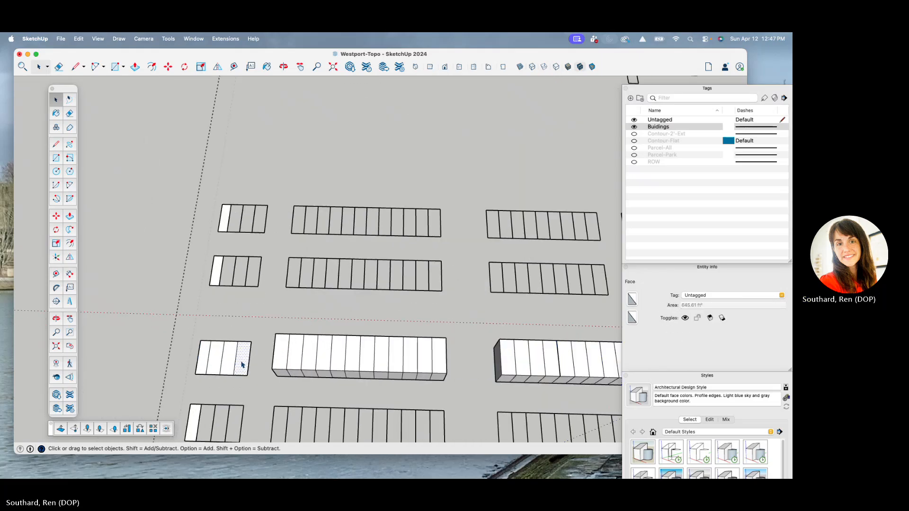
key("p")
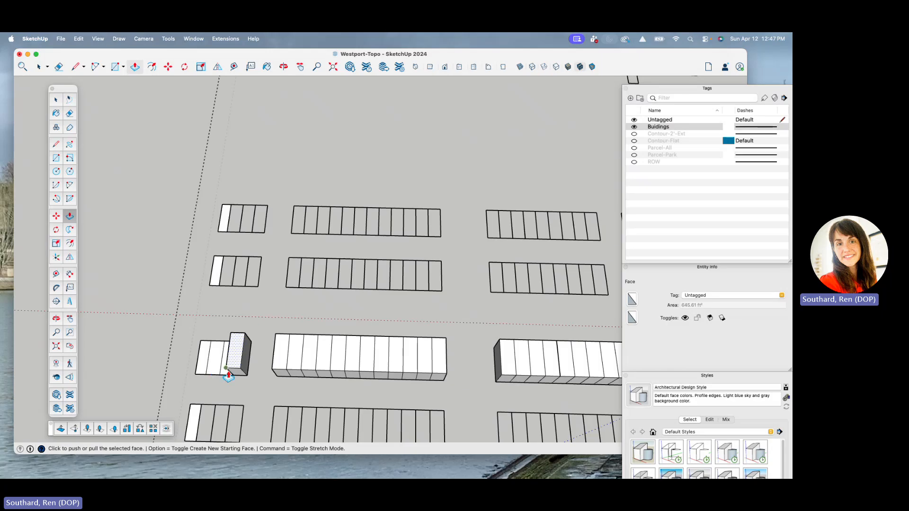
scroll(229, 375, "up", 4)
middle_click_drag(226, 374, 249, 309)
left_click(241, 368)
left_click(238, 374)
left_click(255, 364)
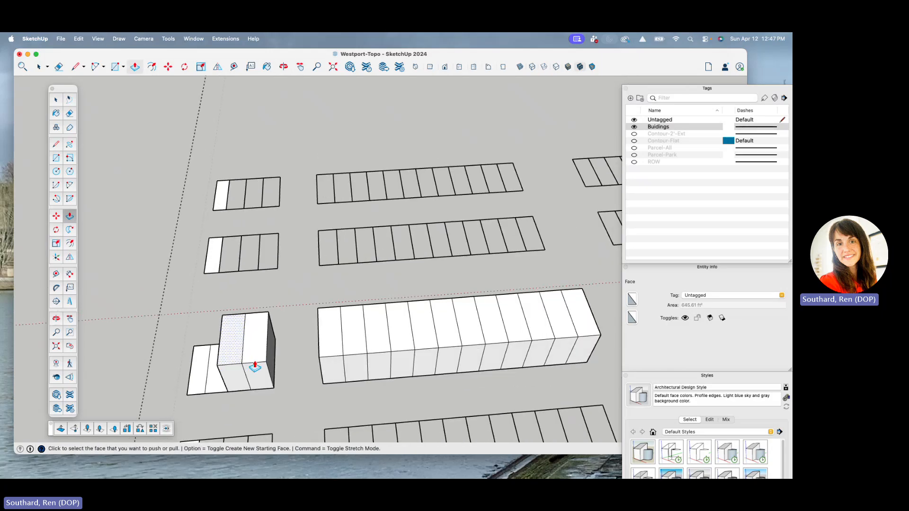
double_click(213, 375)
left_click(196, 391)
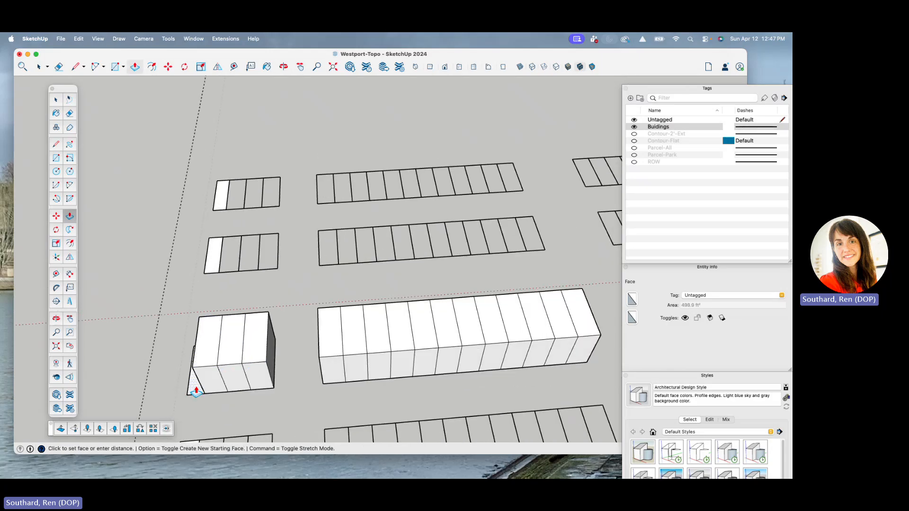
left_click(211, 365)
Group all geometry of the extruded short western block in the third row.
key("space")
middle_click_drag(226, 339, 215, 326)
scroll(214, 326, "down", 3)
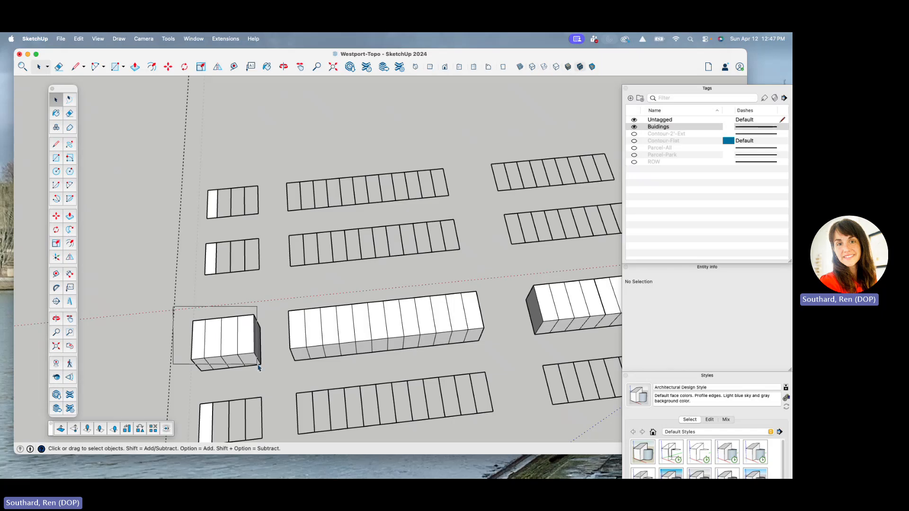
left_click_drag(273, 384, 272, 383)
right_click(238, 326)
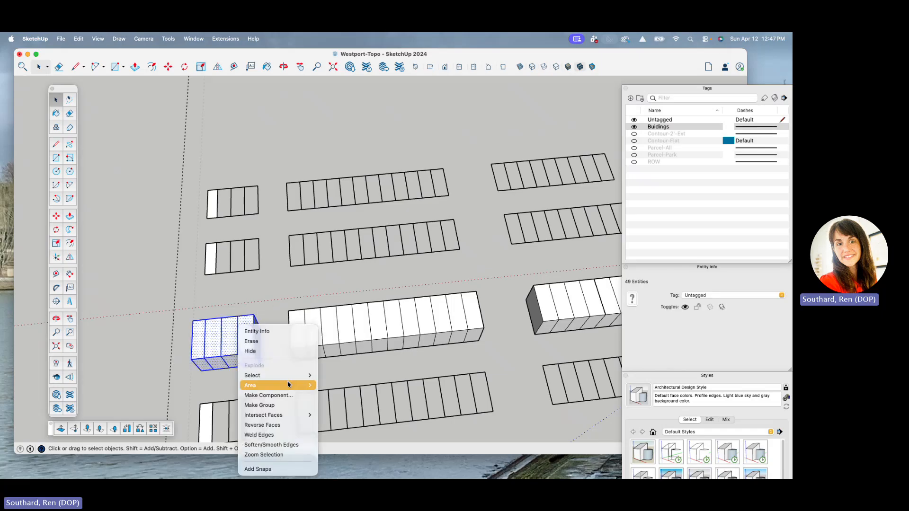
left_click(282, 405)
Copy the three extruded building groups of the third row together to the clipboard.
scroll(254, 273, "down", 3)
middle_click_drag(254, 274, 564, 391)
scroll(588, 128, "up", 4)
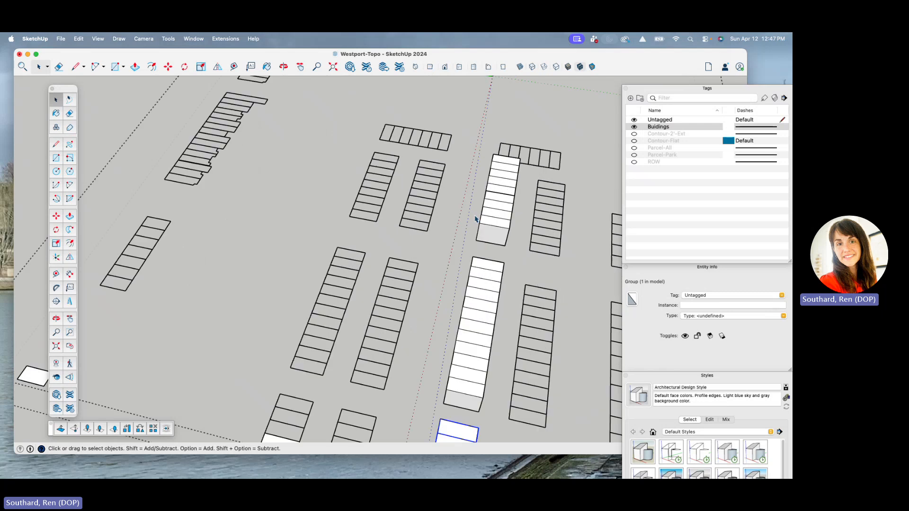
left_click(476, 218)
middle_click_drag(503, 231, 743, 194)
scroll(426, 157, "up", 3)
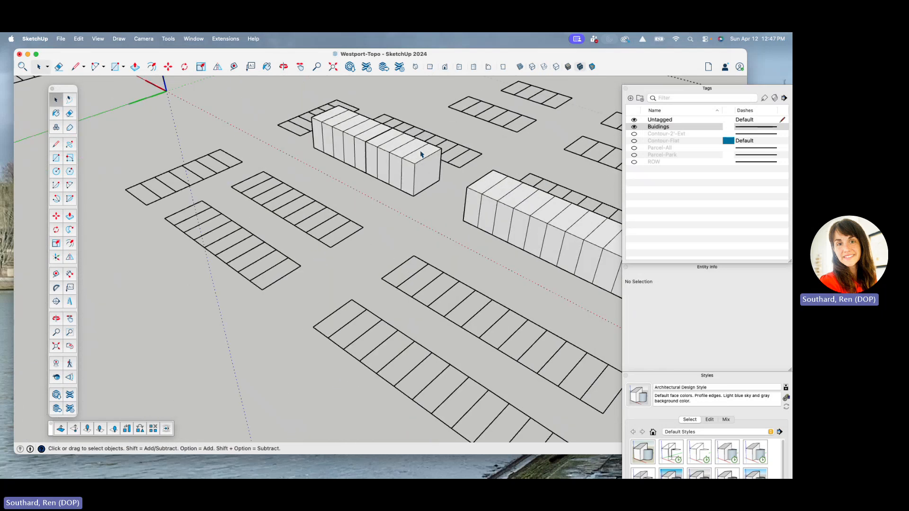
left_click(422, 154)
scroll(299, 153, "down", 2)
scroll(298, 153, "down", 2)
left_click(515, 240, "shift")
left_click(562, 267, "shift")
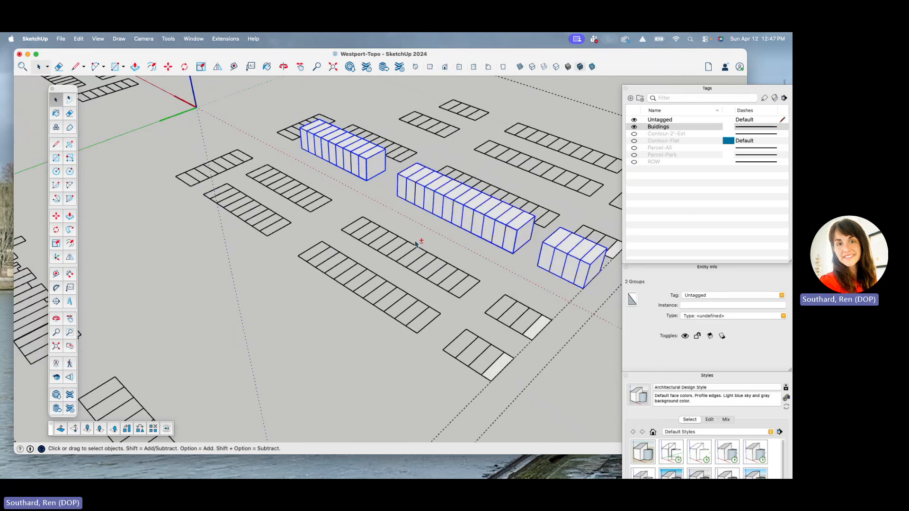
scroll(303, 211, "down", 3)
scroll(605, 286, "up", 4)
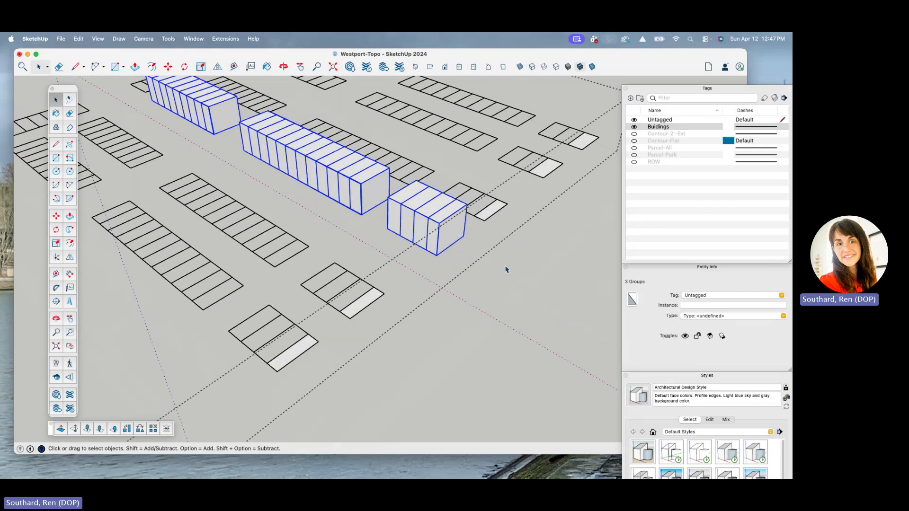
key("m")
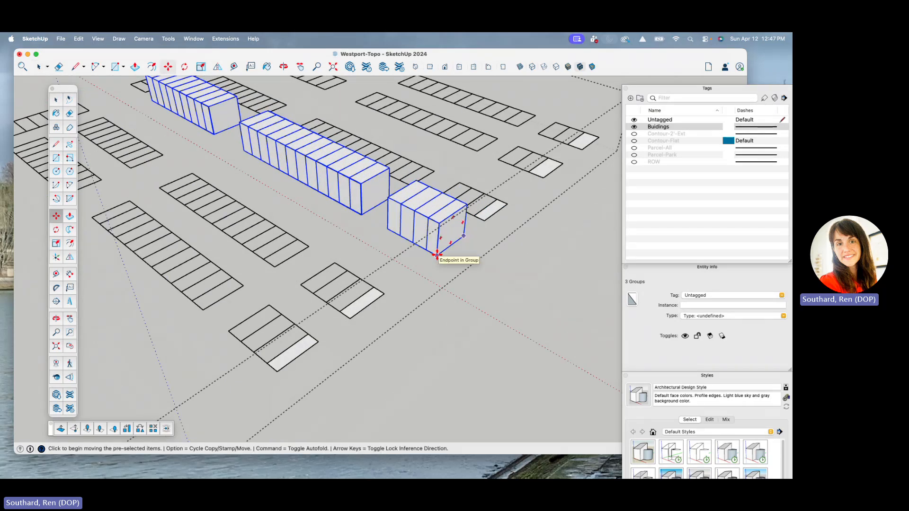
left_click(78, 39)
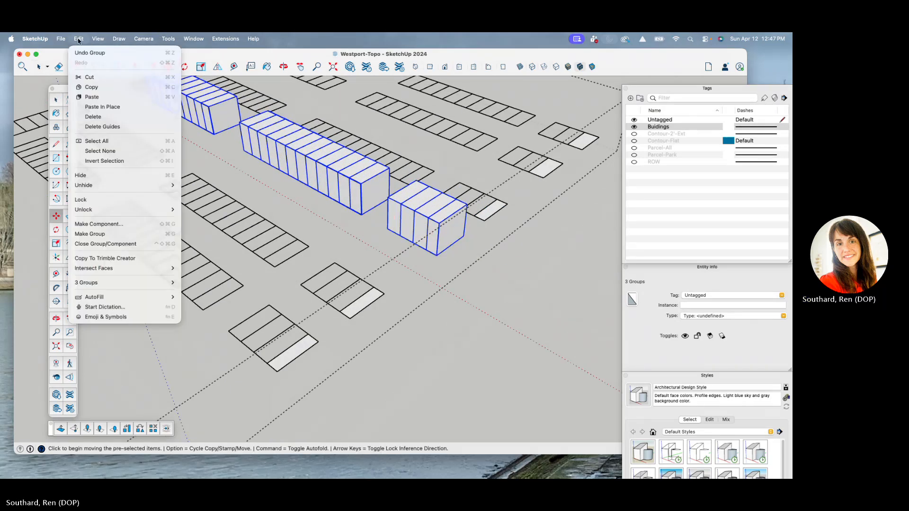
left_click(94, 88)
Paste the three copied building groups and move them onto the footprints of the second row.
scroll(395, 233, "down", 5)
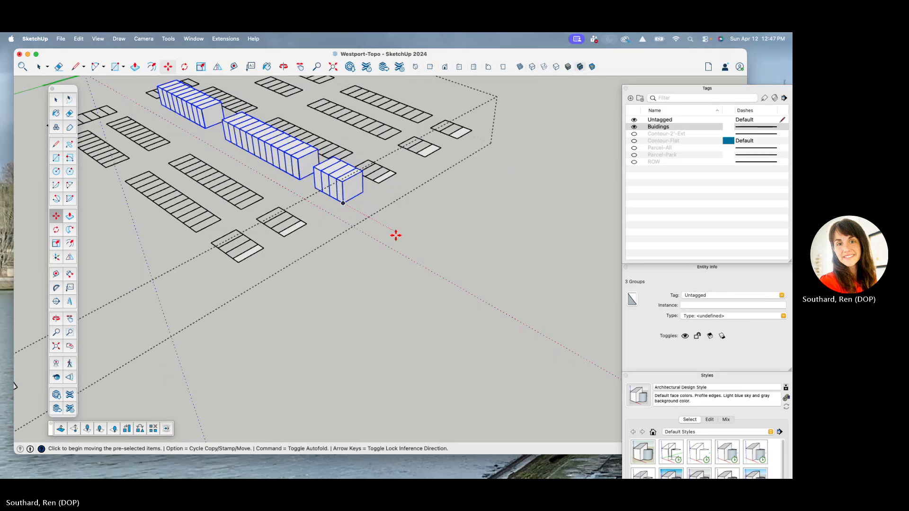
left_click(79, 39)
left_click(112, 97)
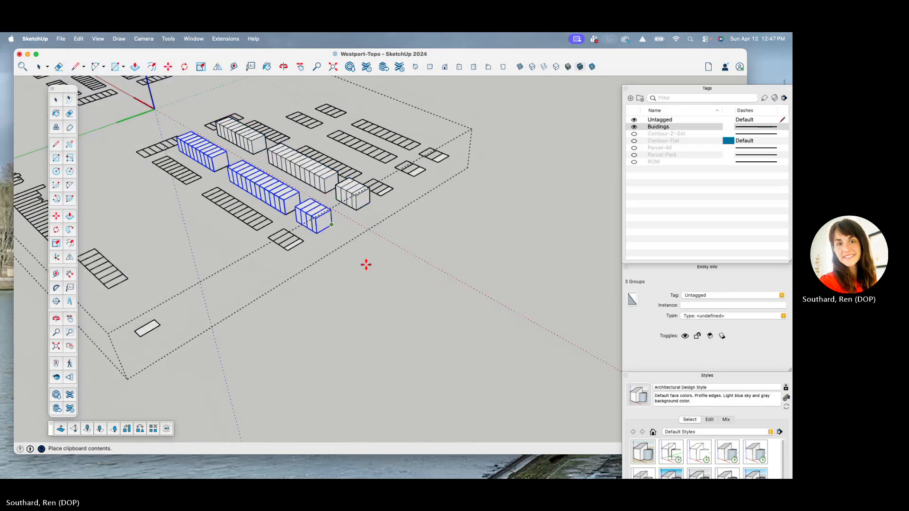
left_click(398, 276)
scroll(382, 284, "up", 6)
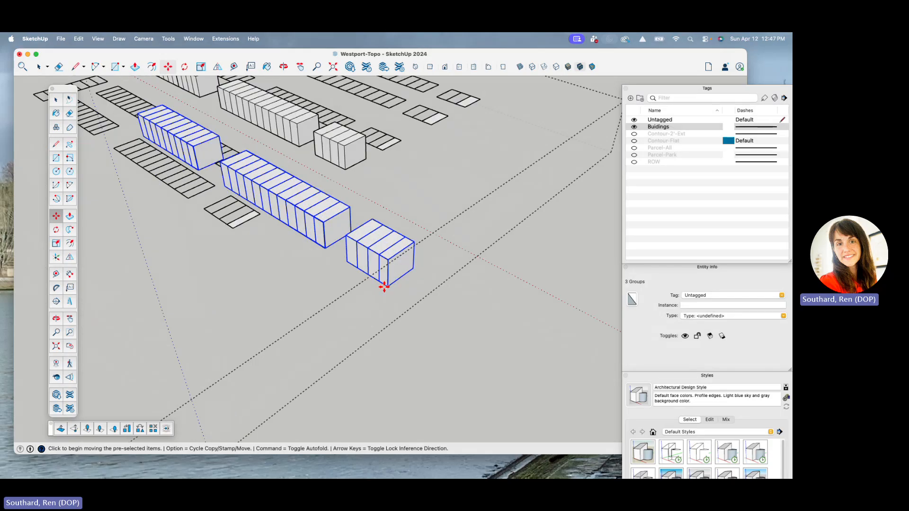
scroll(373, 197, "down", 4)
scroll(304, 201, "up", 4)
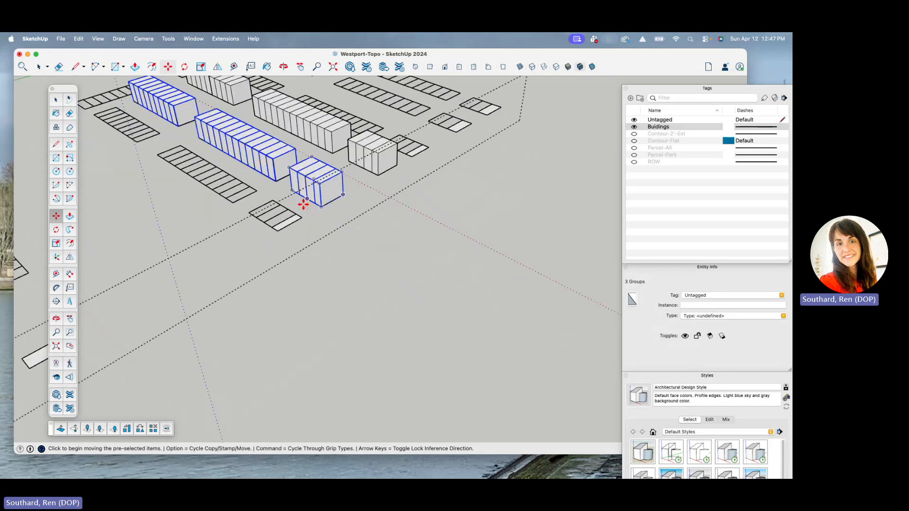
Place another copy of the three building groups on the footprints of the outermost first row.
left_click(309, 210)
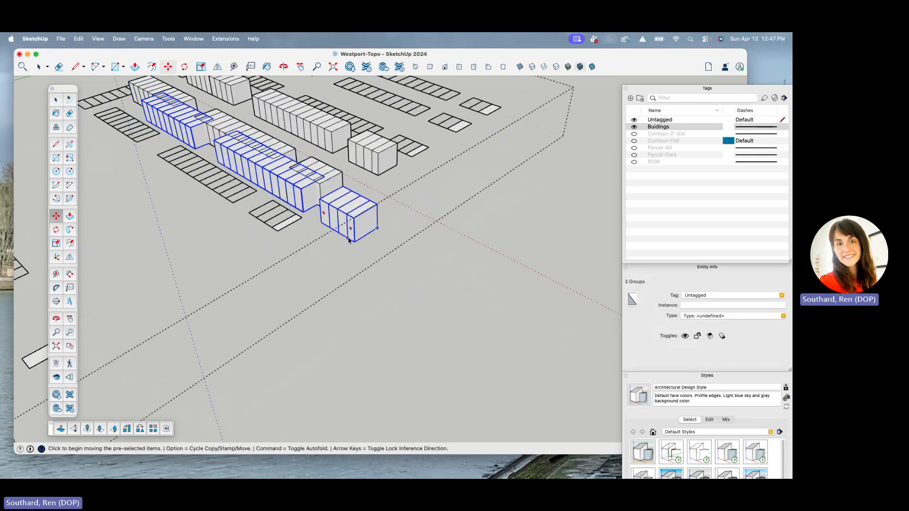
scroll(284, 228, "down", 5)
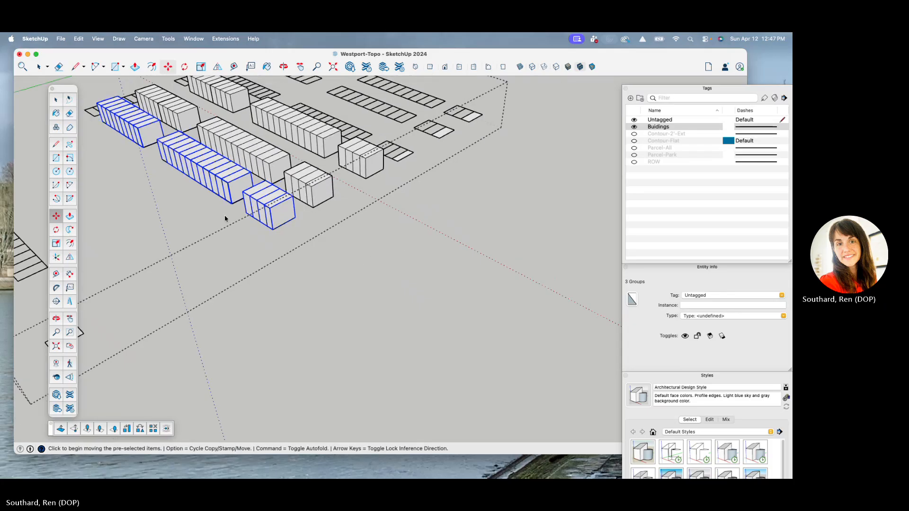
scroll(356, 168, "up", 5)
Paste the three building groups again and align them with the fourth row's footprints.
key("super+v")
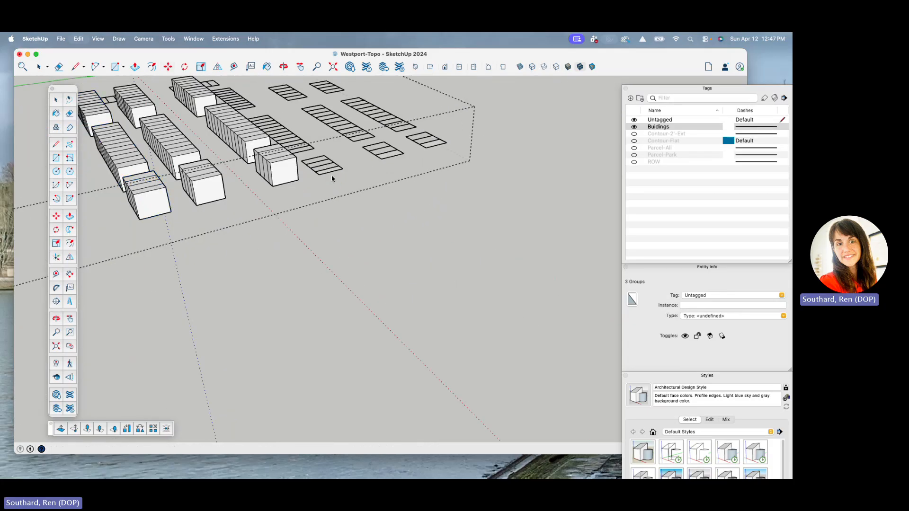
left_click(354, 159)
left_click(331, 163)
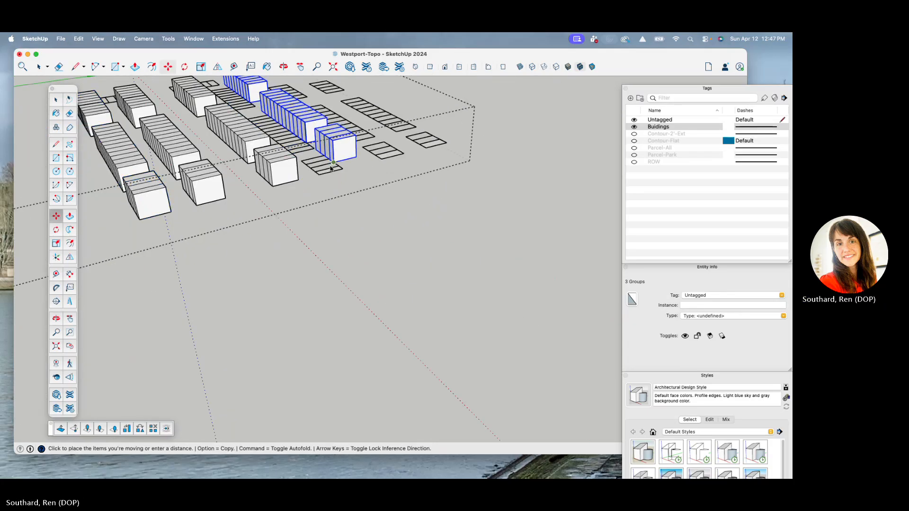
left_click(320, 175)
key("space")
scroll(289, 168, "down", 4)
scroll(338, 156, "up", 5)
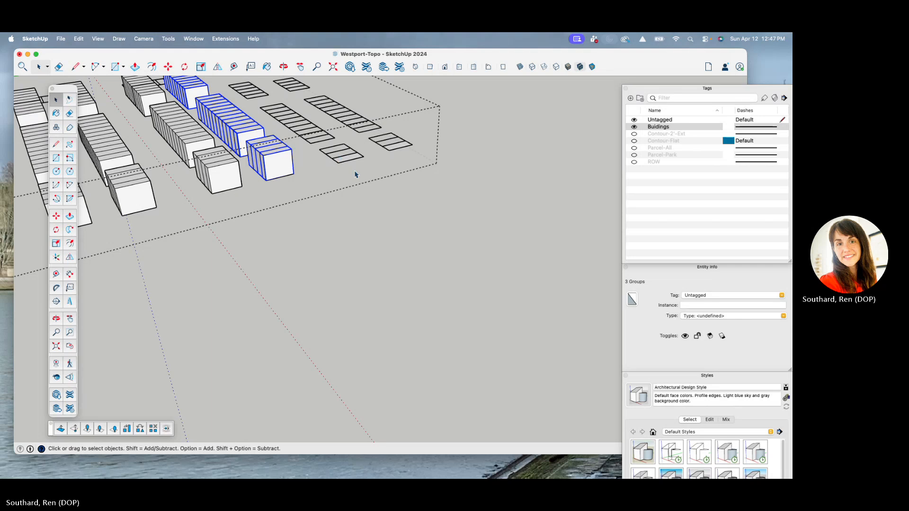
Draw a line through the middle of the fifth row's footprints, from the short western block into the eastern block, to form faces.
scroll(356, 178, "down", 3)
middle_click_drag(359, 183, 475, 211)
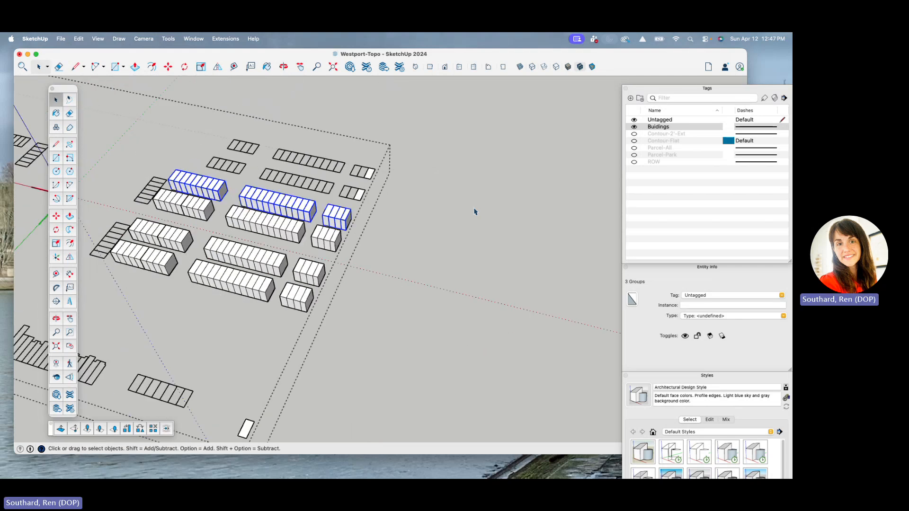
scroll(475, 212, "down", 1)
scroll(341, 213, "up", 3)
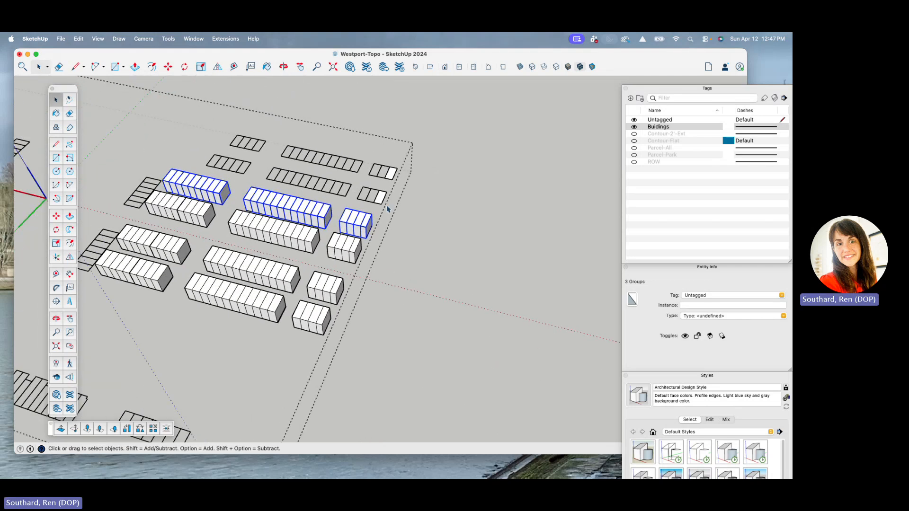
middle_click_drag(388, 209, 352, 138)
middle_click_drag(389, 168, 116, 192)
scroll(306, 201, "down", 3)
scroll(307, 201, "up", 3)
middle_click_drag(375, 148, 271, 163)
scroll(260, 175, "down", 2)
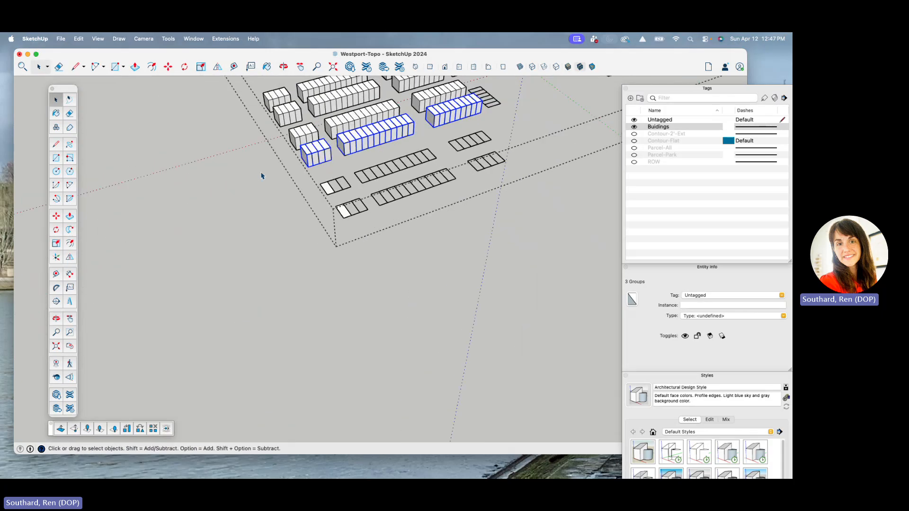
scroll(379, 168, "up", 4)
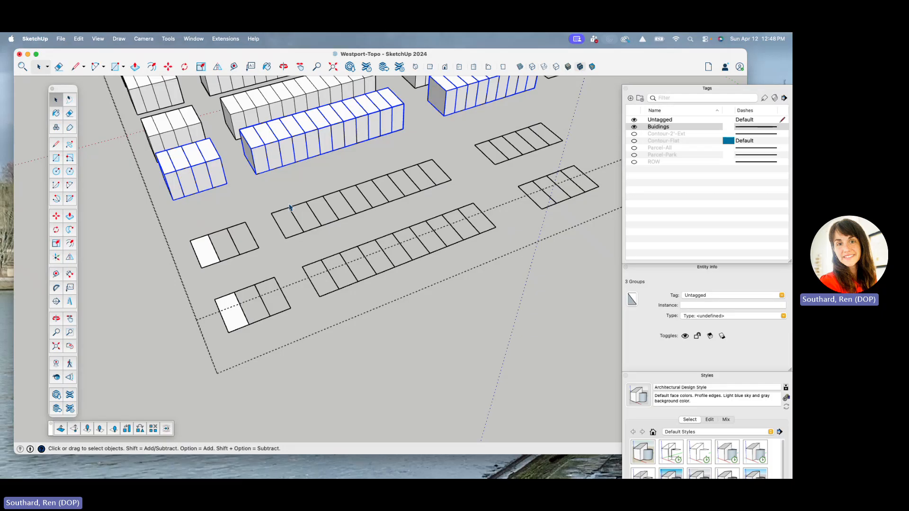
scroll(290, 207, "down", 3)
key("l")
scroll(220, 205, "up", 2)
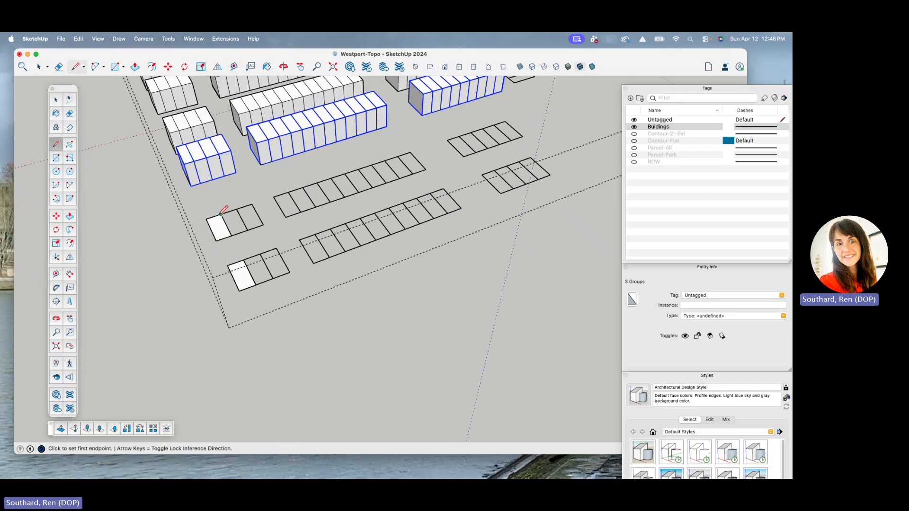
left_click(206, 219)
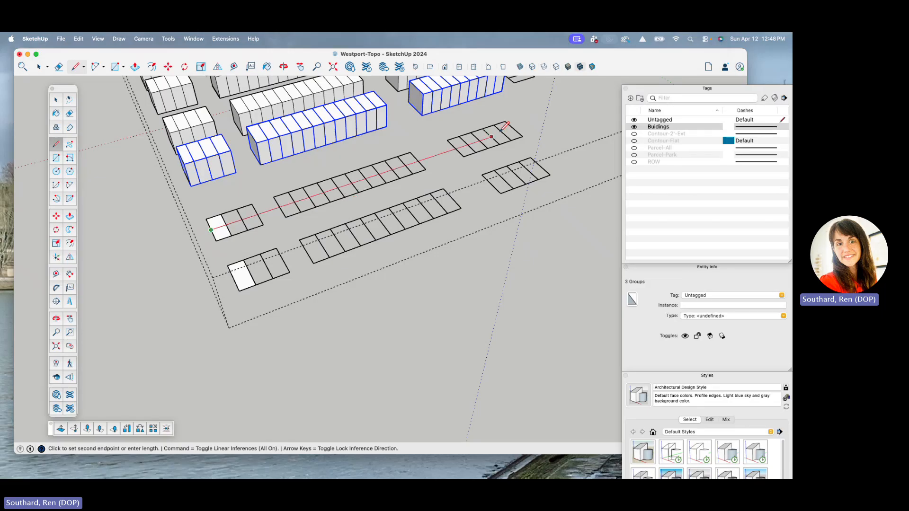
left_click(514, 129)
scroll(517, 125, "up", 5)
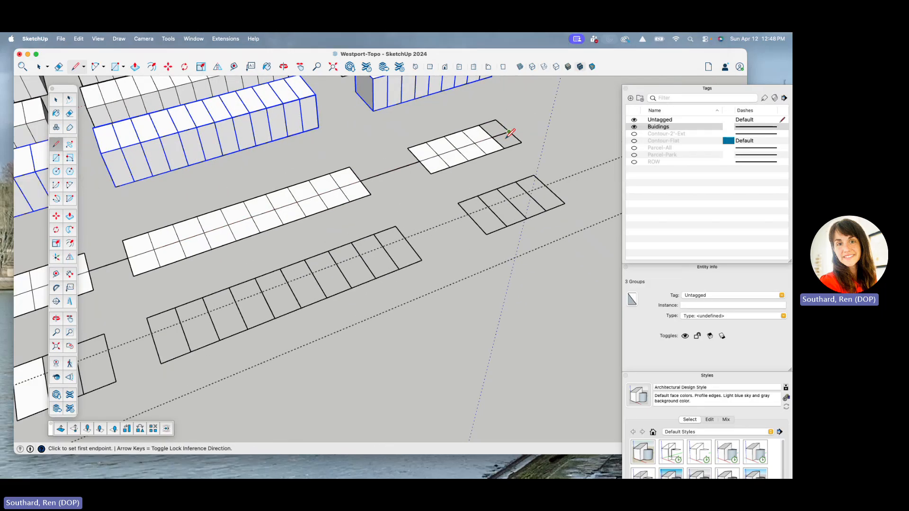
scroll(400, 170, "down", 3)
Erase the helper line's segments across the fifth row's short western and middle blocks and in the gaps between blocks.
key("e")
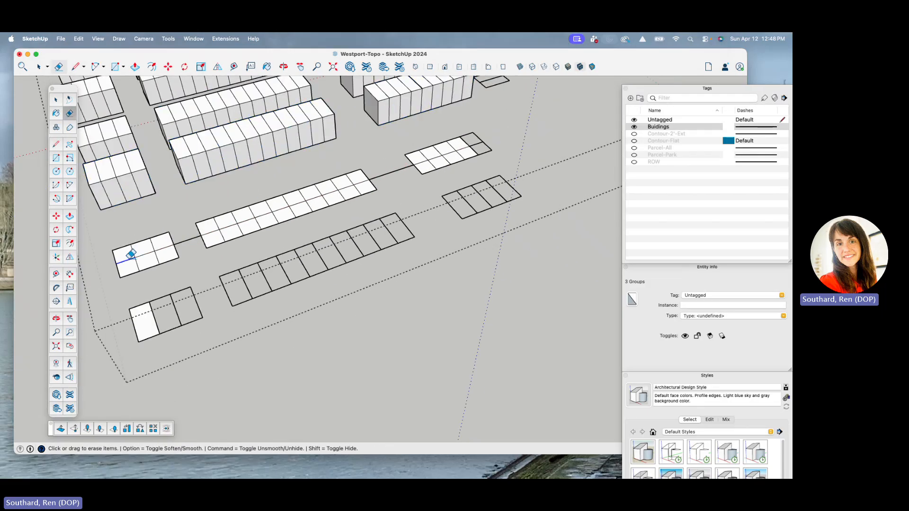
left_click_drag(167, 242, 206, 227)
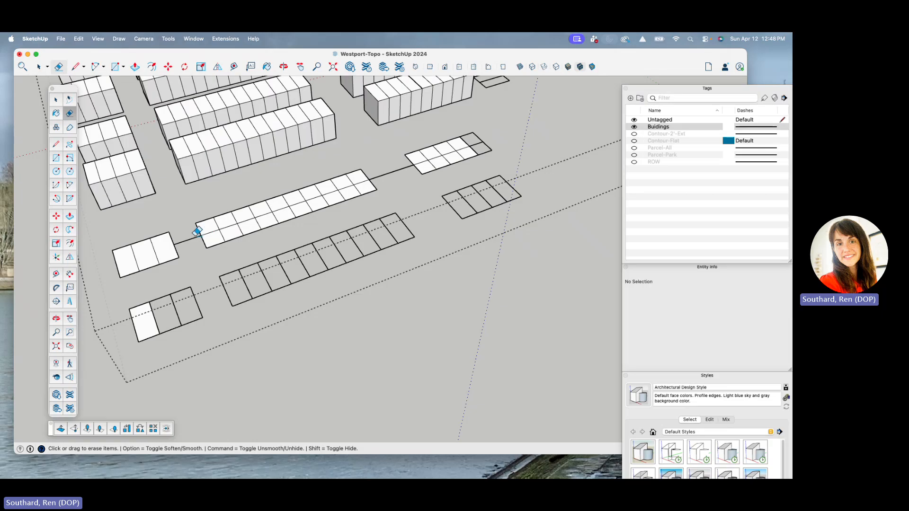
left_click(197, 236)
scroll(208, 237, "down", 4)
scroll(212, 236, "up", 4)
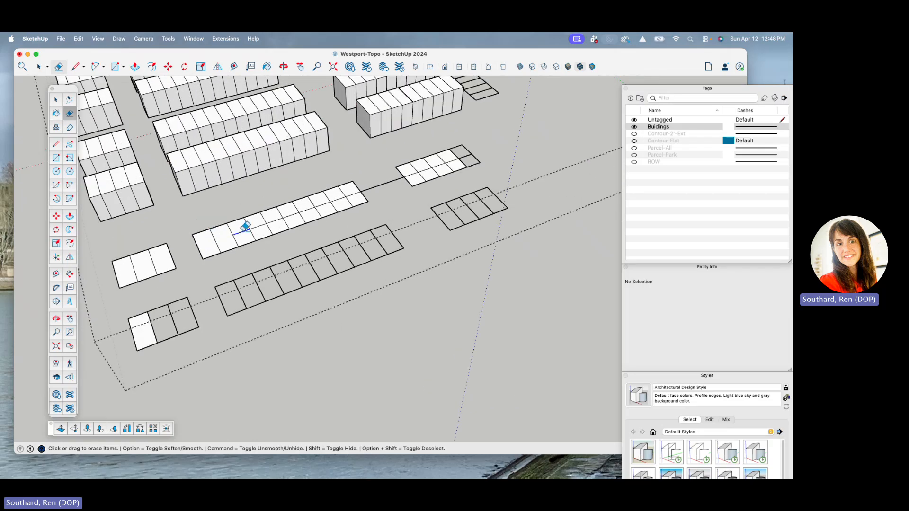
left_click(279, 215)
left_click(317, 201)
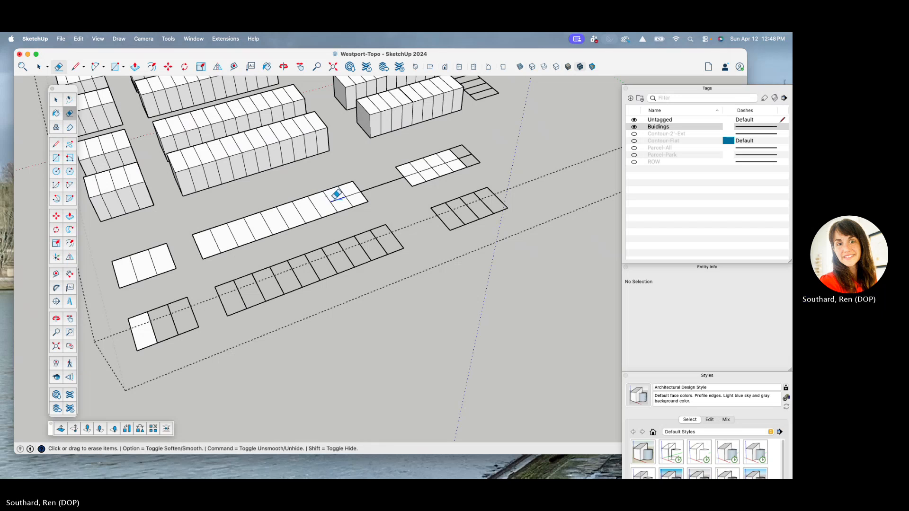
scroll(417, 195, "down", 7)
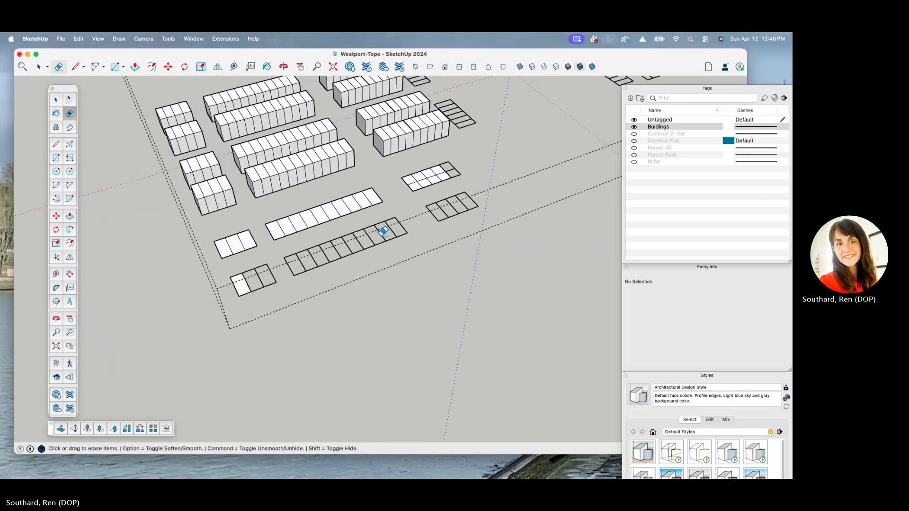
Extrude the three units of the fifth row's short western block to the height of the neighbouring blocks.
middle_click_drag(363, 229, 385, 199)
key("space")
scroll(287, 236, "up", 3)
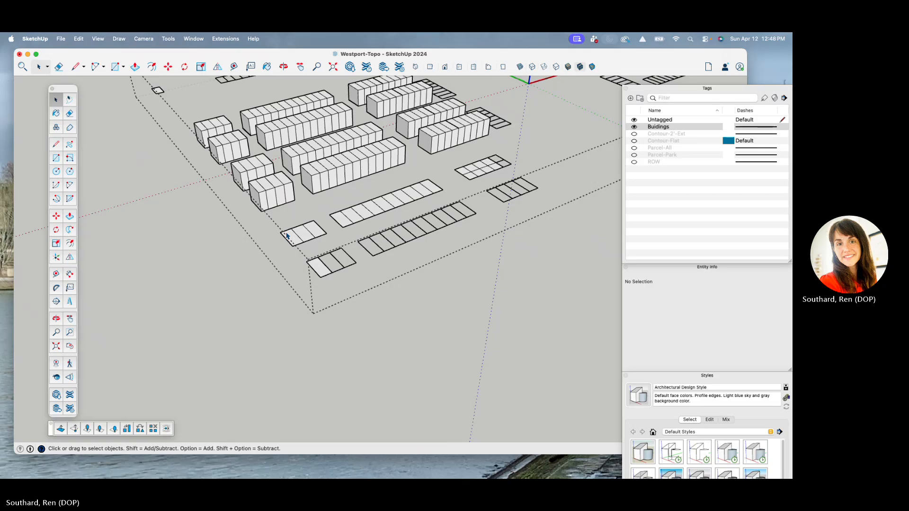
key("p")
left_click(290, 236)
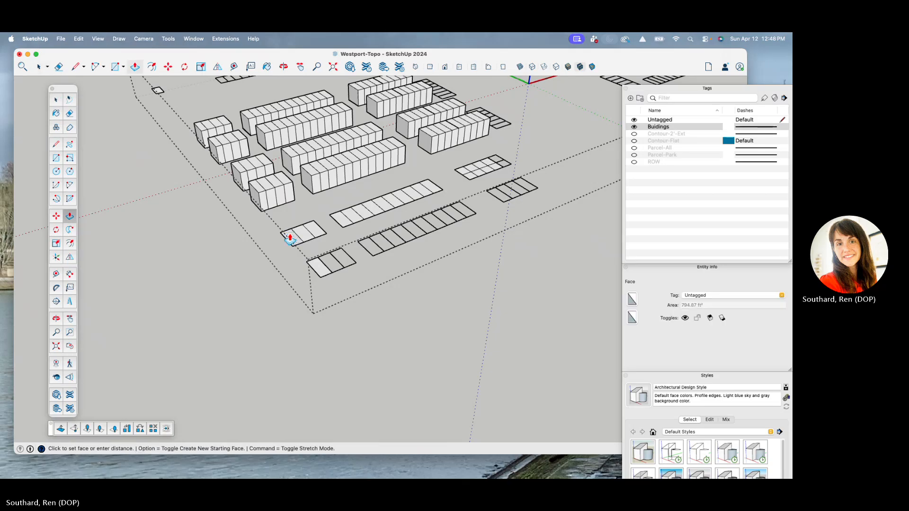
left_click(321, 233)
double_click(321, 227)
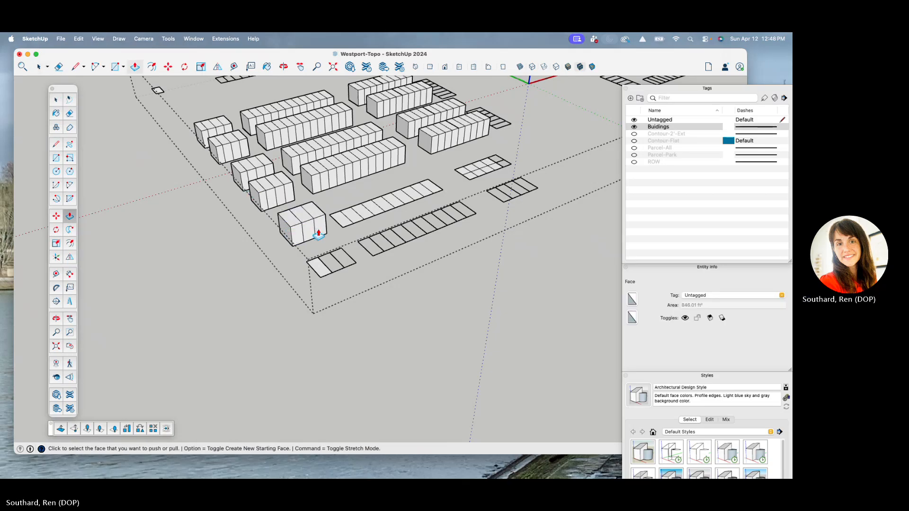
Extrude the units of the fifth row's long middle block to the same height as the short western block.
double_click(341, 216)
double_click(361, 220)
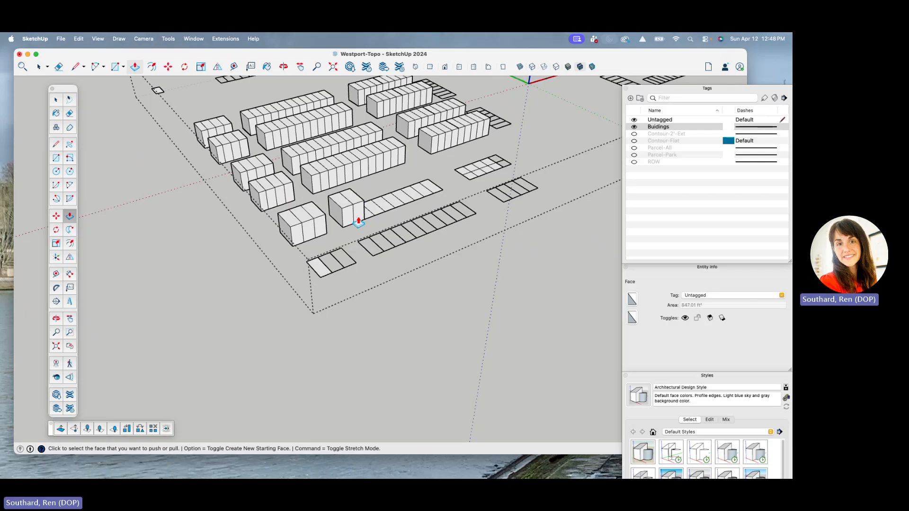
double_click(368, 218)
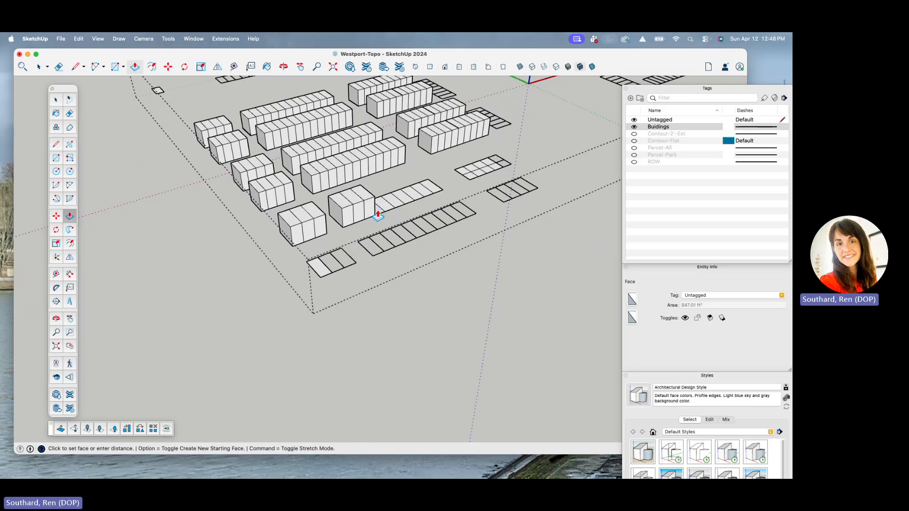
scroll(376, 216, "up", 5)
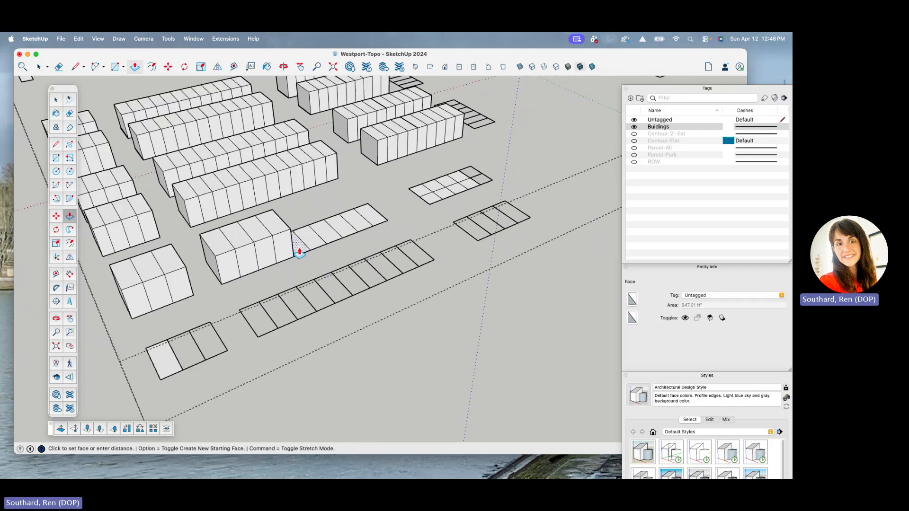
double_click(297, 243)
double_click(316, 236)
double_click(330, 239)
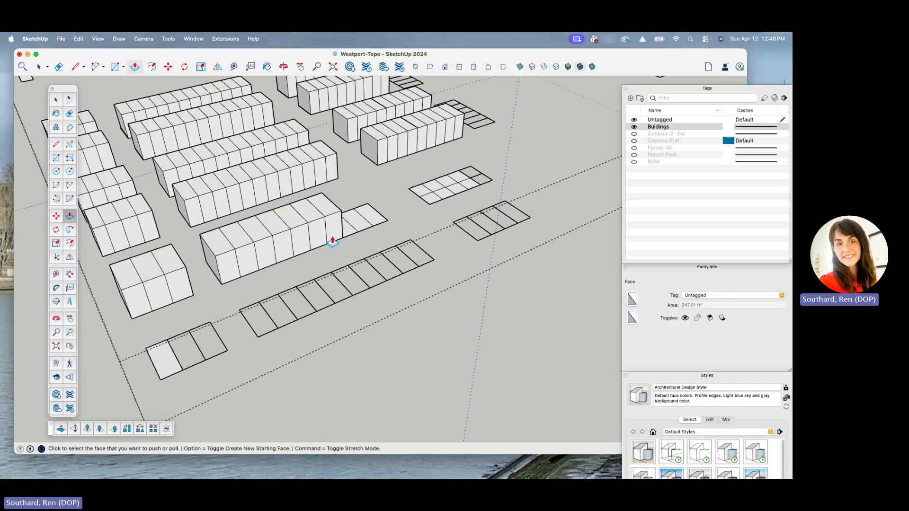
double_click(346, 232)
double_click(365, 228)
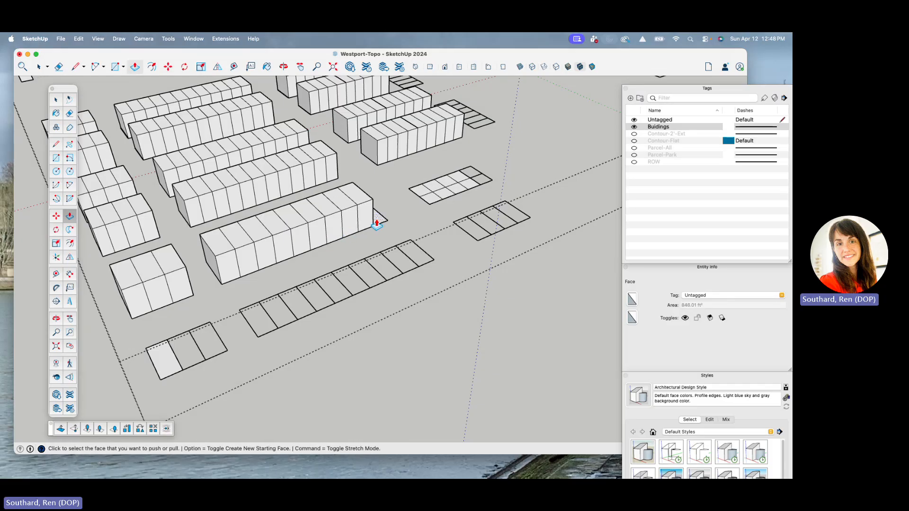
scroll(454, 187, "down", 10)
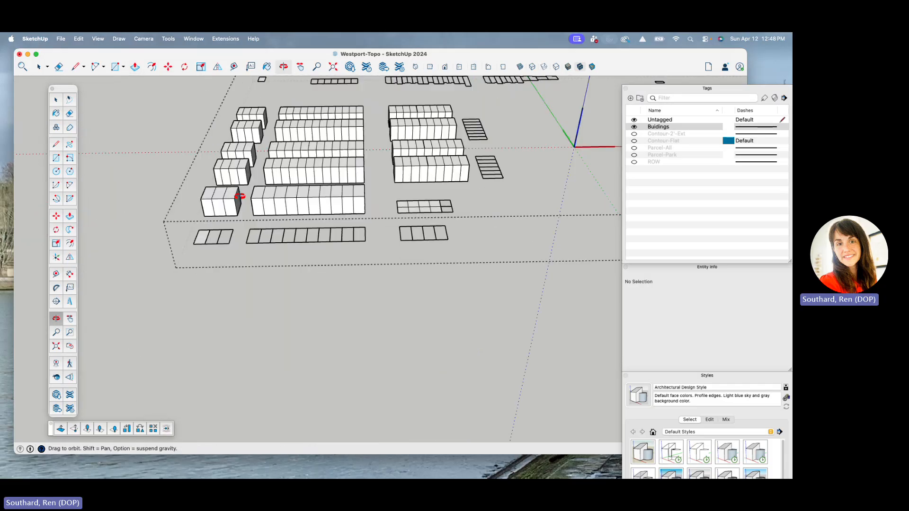
scroll(507, 218, "up", 5)
mouse_move(511, 218)
middle_mouse_down()
mouse_move(521, 223)
mouse_move(481, 366)
mouse_move(465, 243)
mouse_move(532, 256)
mouse_move(540, 274)
middle_mouse_up()
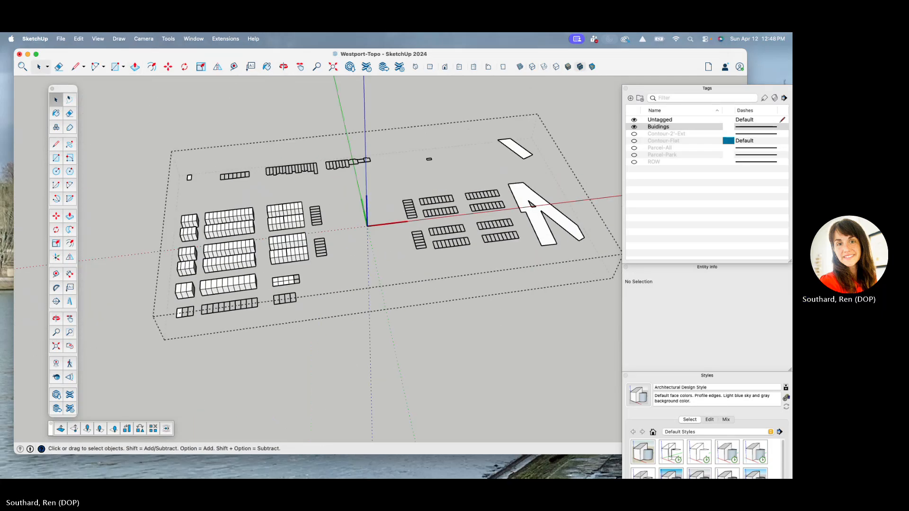